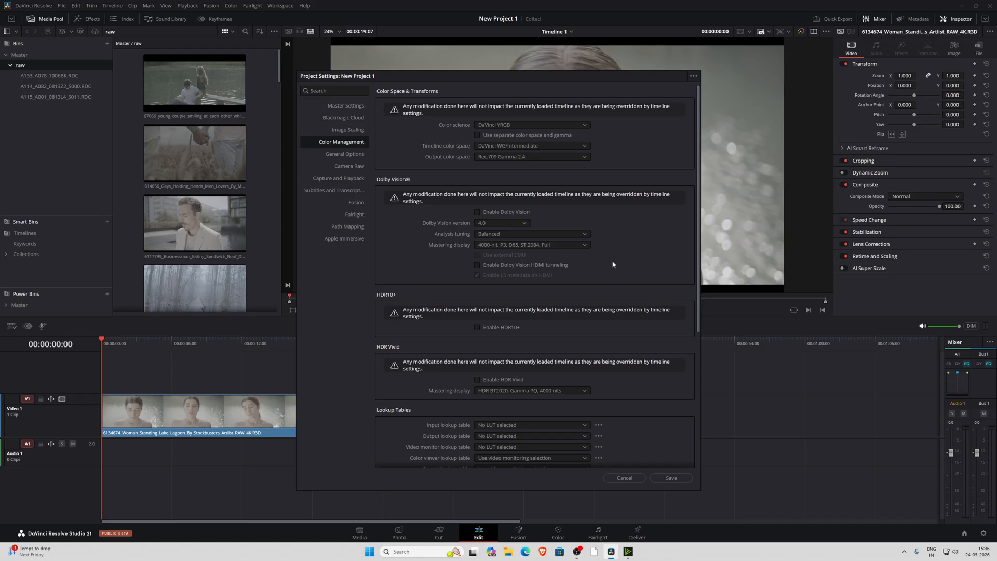
Update the project settings preset with the current color management settings and save the project settings
click(694, 76)
click(647, 104)
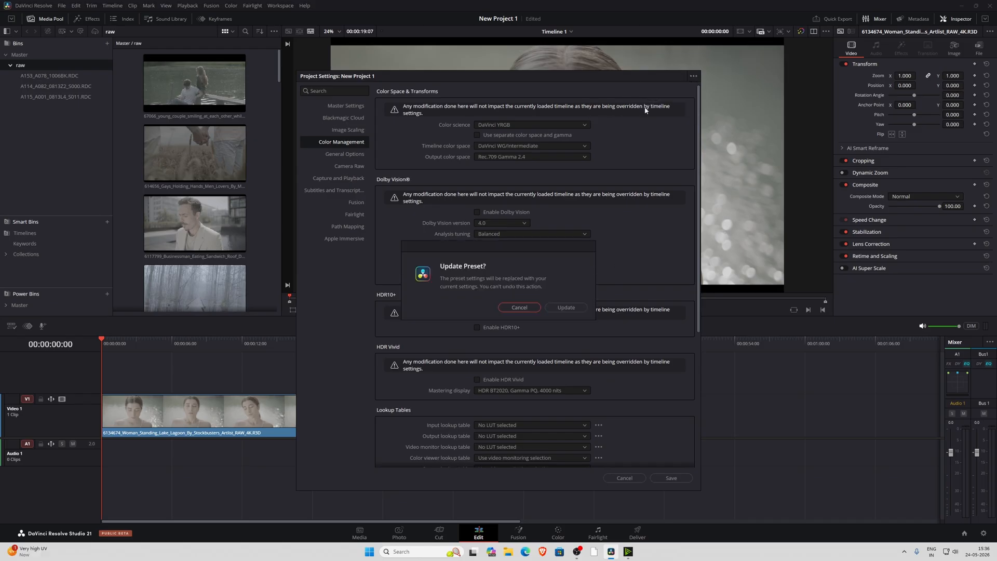
click(567, 307)
click(672, 478)
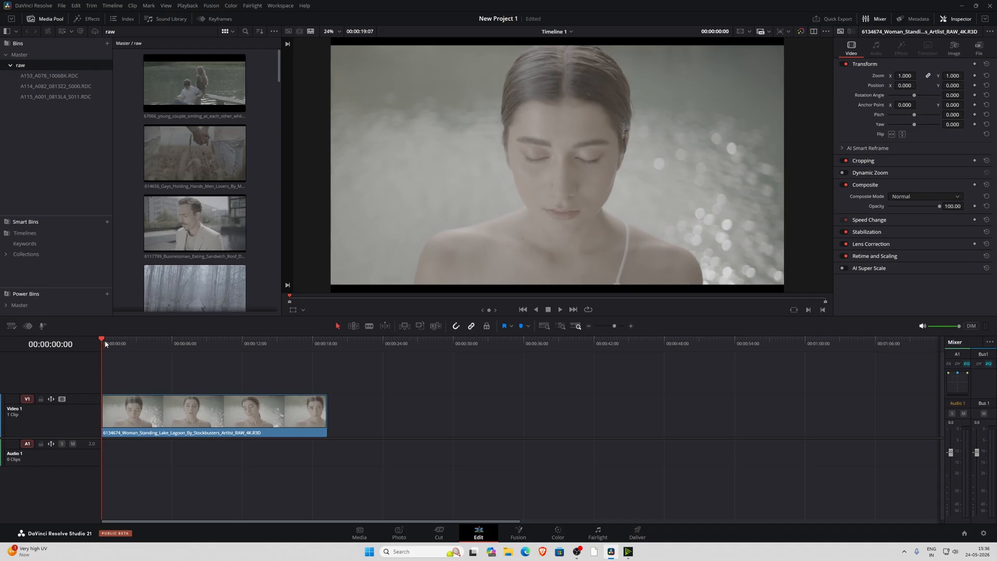
Apply the grade of the second still in PowerGrade 1 to the timeline clip on the Color page
drag(105, 339, 81, 354)
click(224, 414)
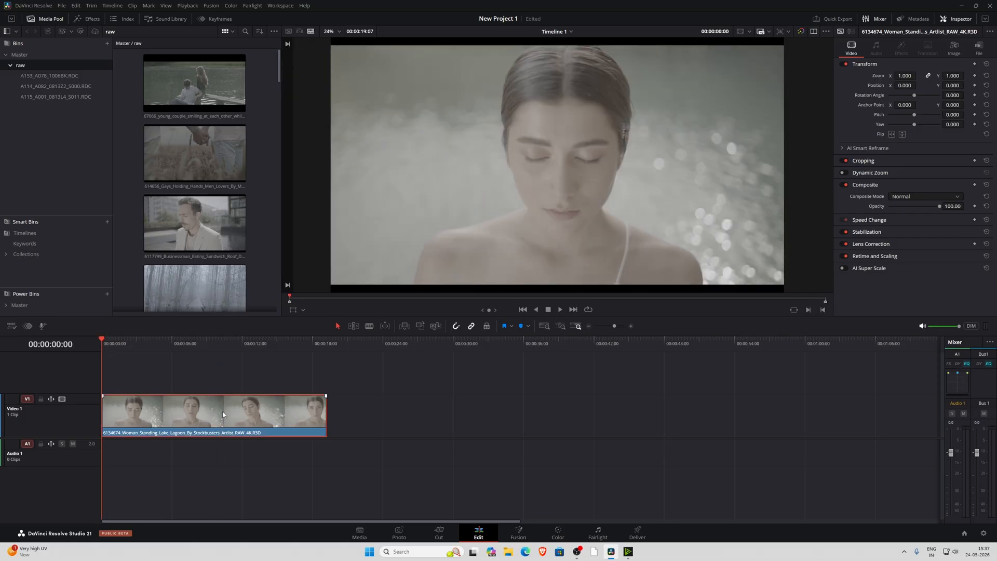
click(559, 533)
drag(567, 123, 626, 179)
click(27, 54)
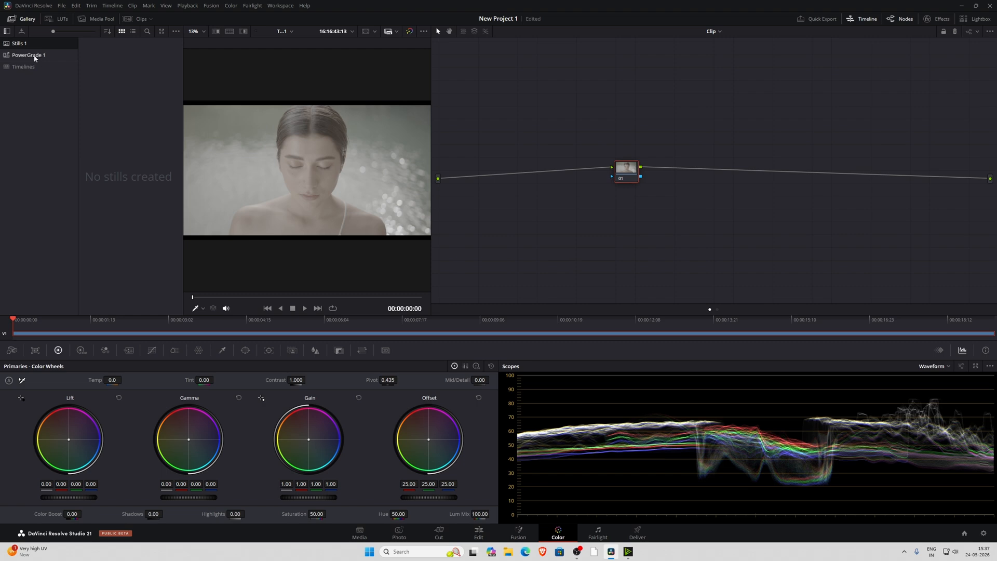
right_click(133, 100)
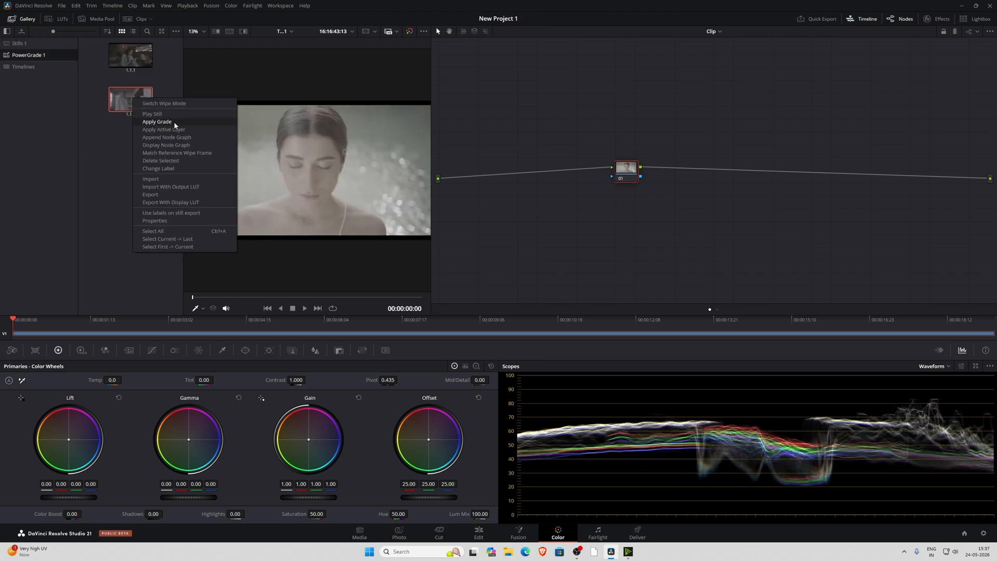
click(158, 125)
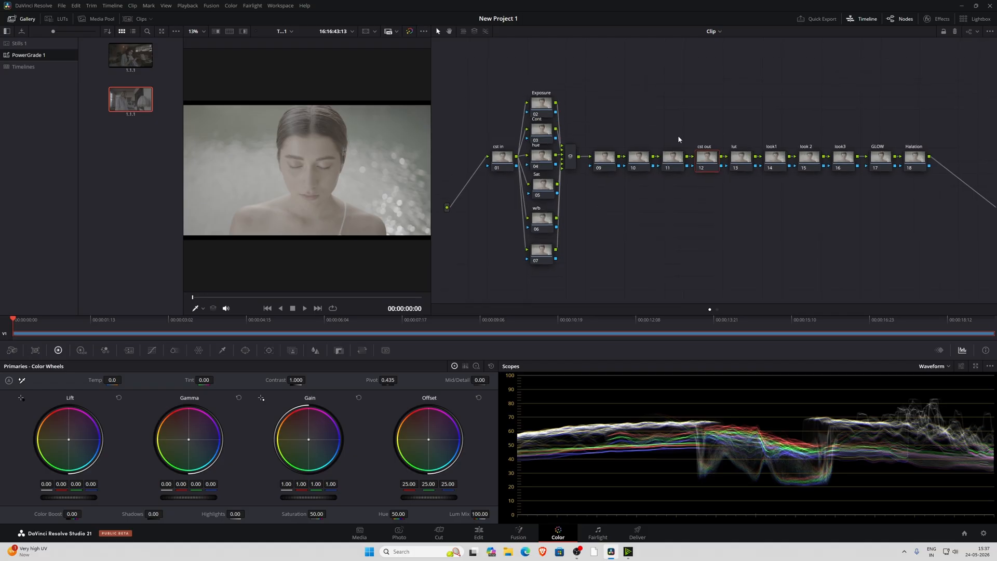
Move nodes 09 to 11 below the main row and reposition the cst in and cst out nodes
drag(678, 136, 609, 175)
drag(607, 166, 605, 217)
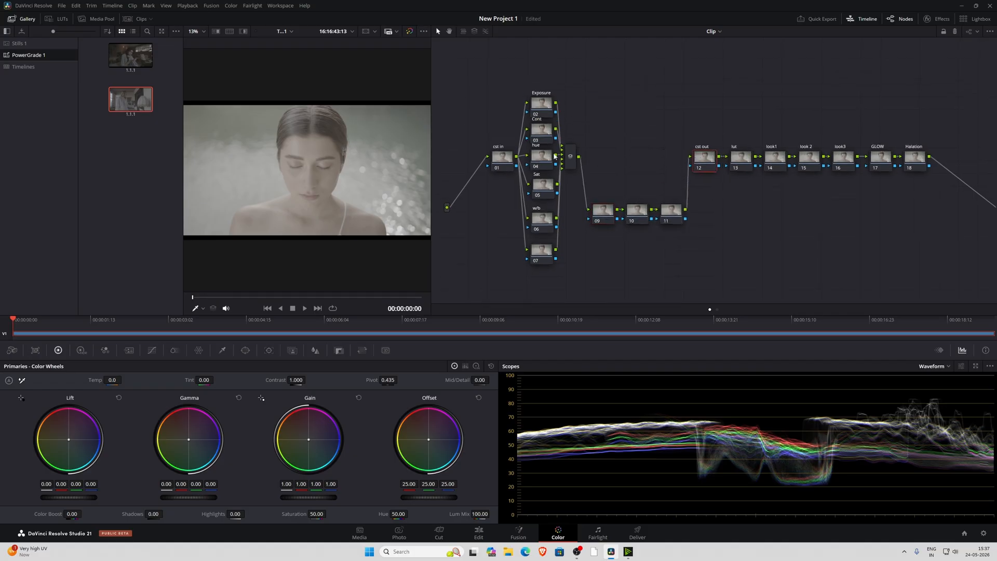
click(502, 160)
drag(502, 159, 484, 163)
drag(699, 157, 702, 161)
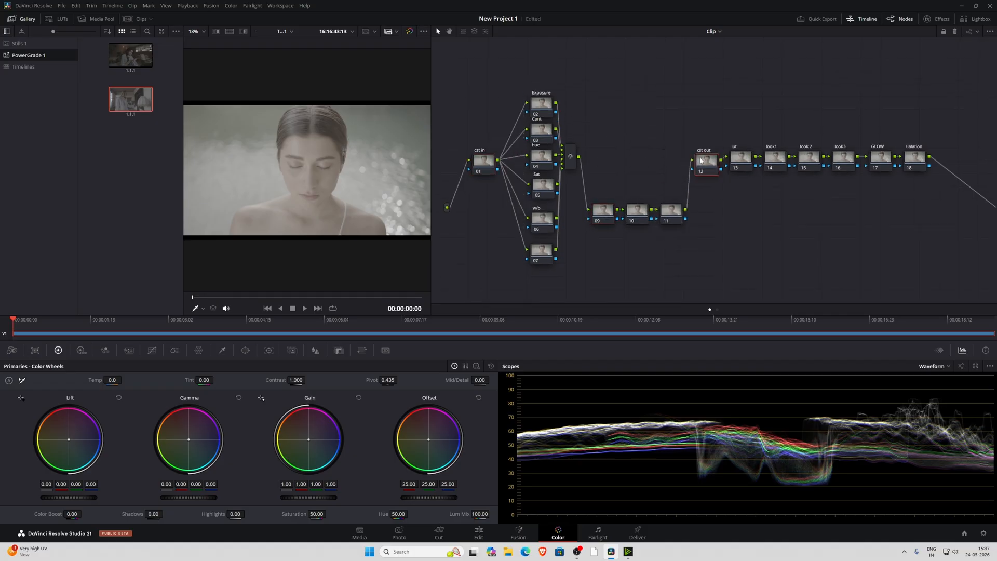
Add a Color Space Transform effect to both the cst out and the cst in nodes
click(475, 165)
click(938, 21)
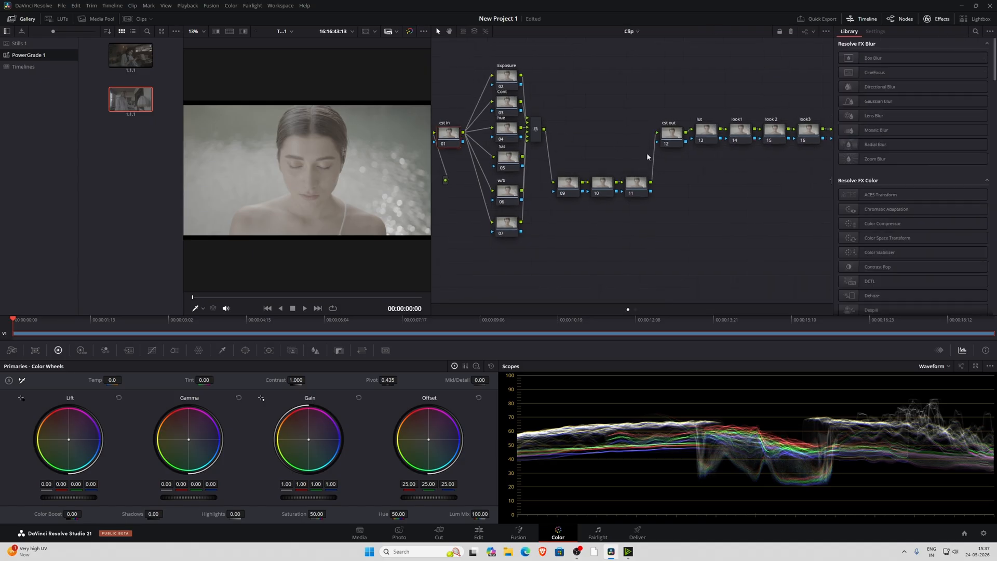
drag(888, 238, 670, 134)
drag(888, 238, 448, 133)
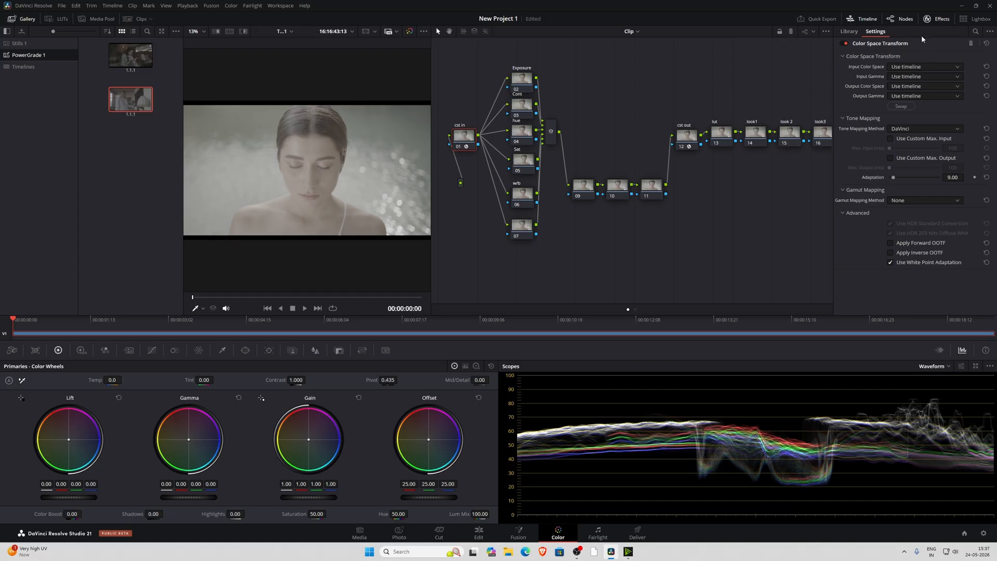
click(941, 20)
click(941, 20)
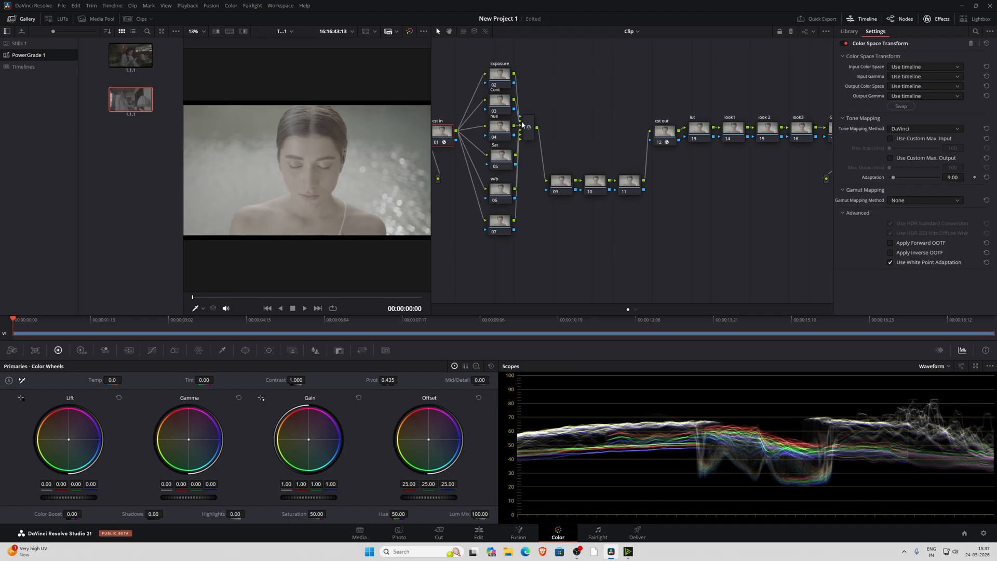
drag(446, 140, 467, 140)
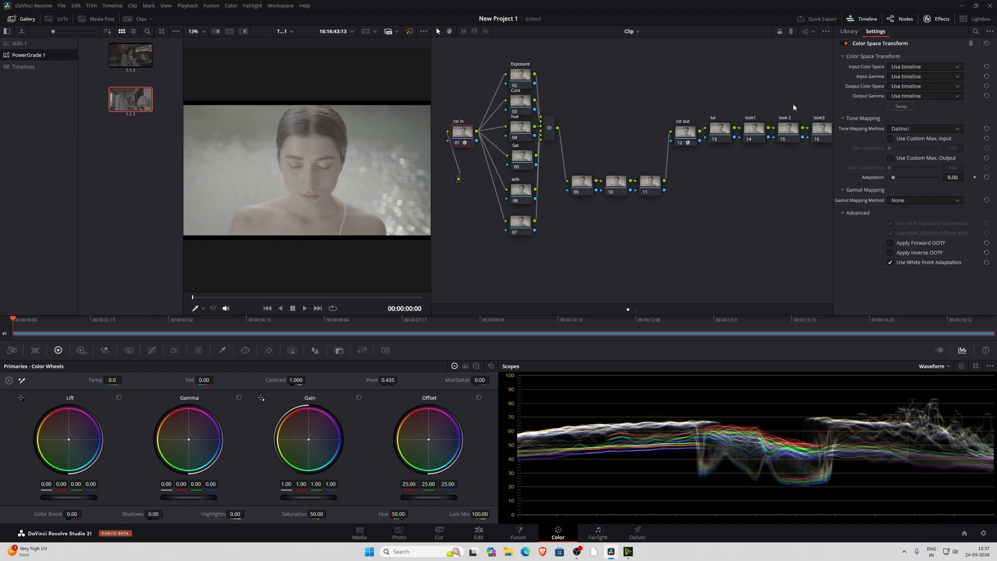
click(923, 68)
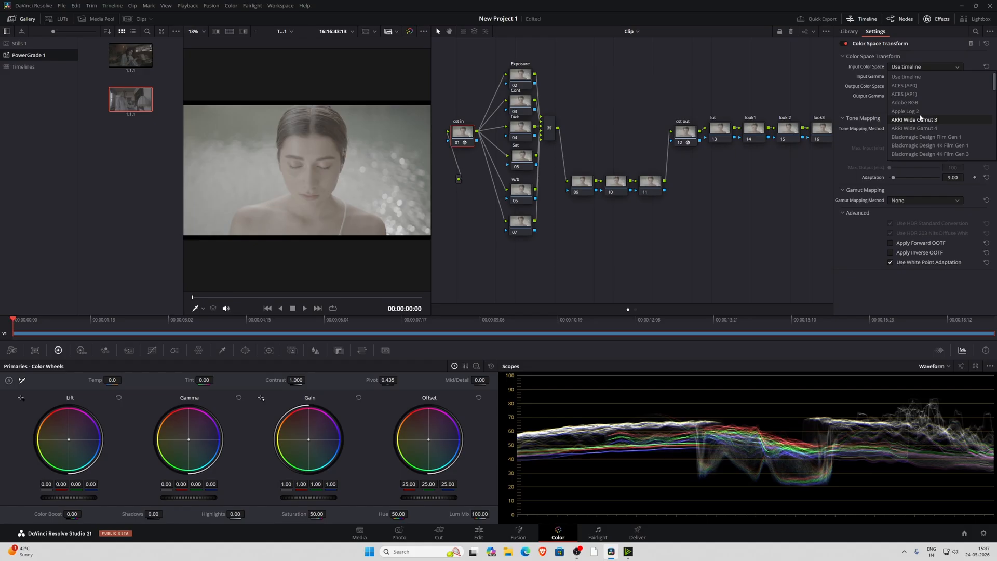
click(876, 103)
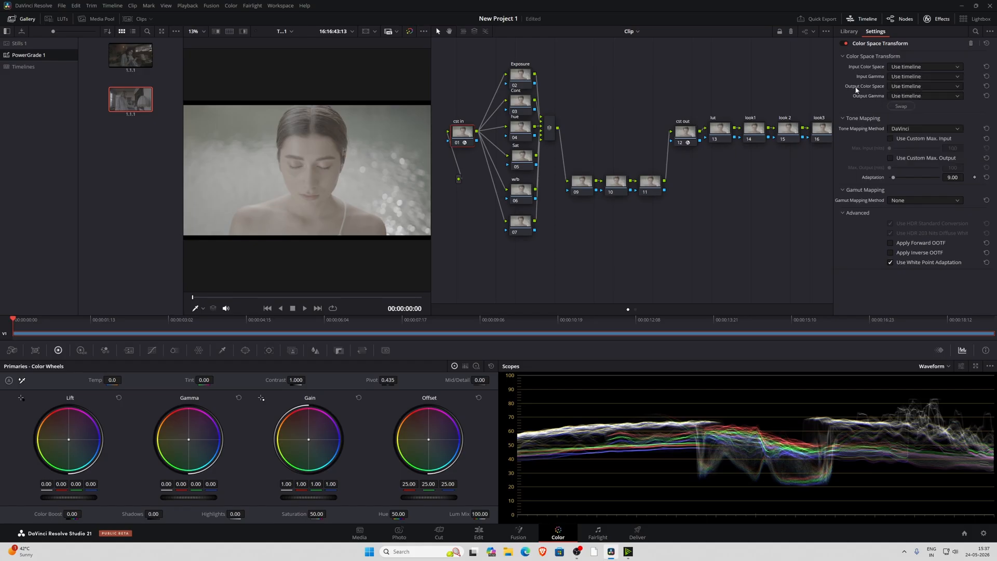
Set the cst in node's output color space to DaVinci Wide Gamut and its output gamma to DaVinci Intermediate
click(909, 88)
key(d)
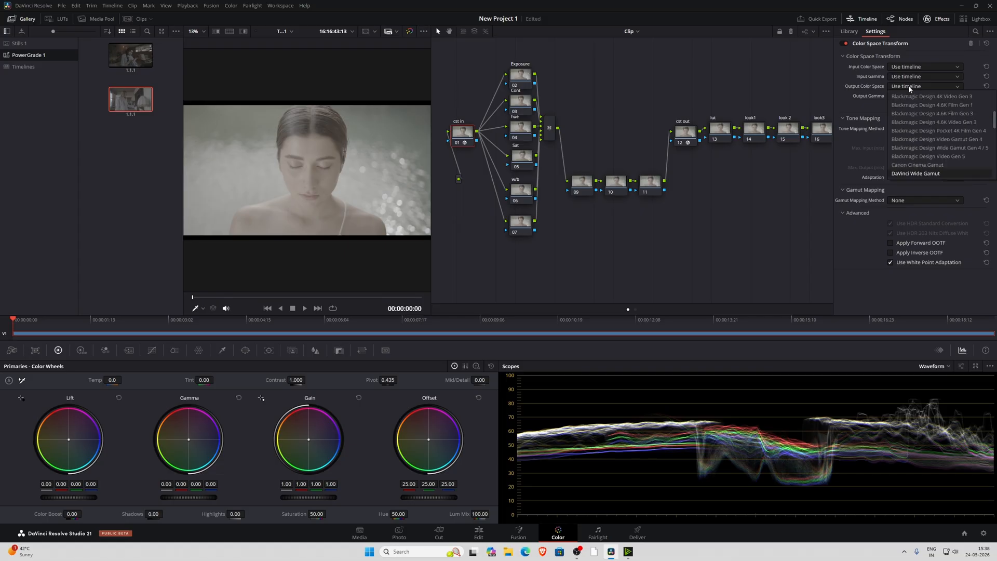
key(Return)
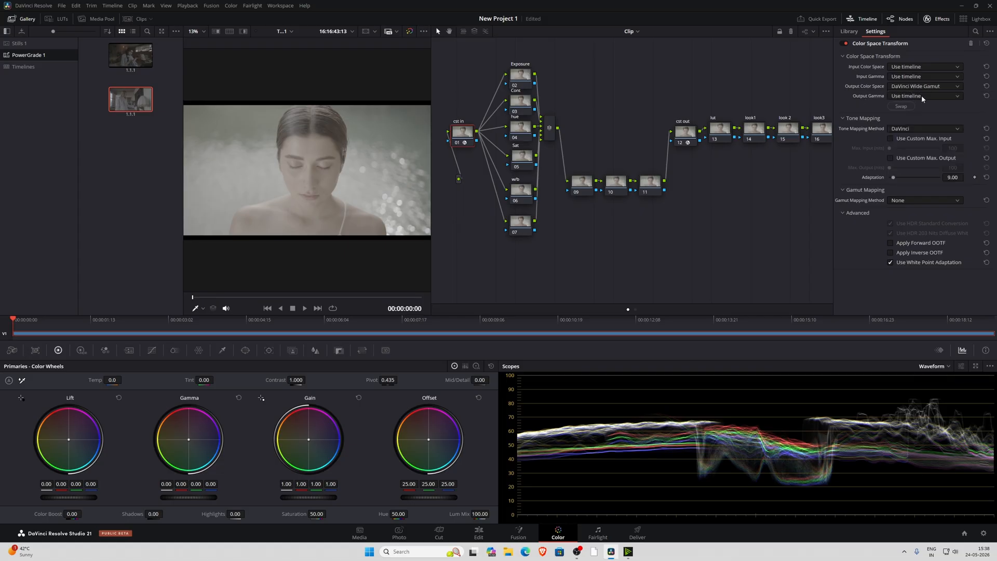
click(922, 96)
key(d)
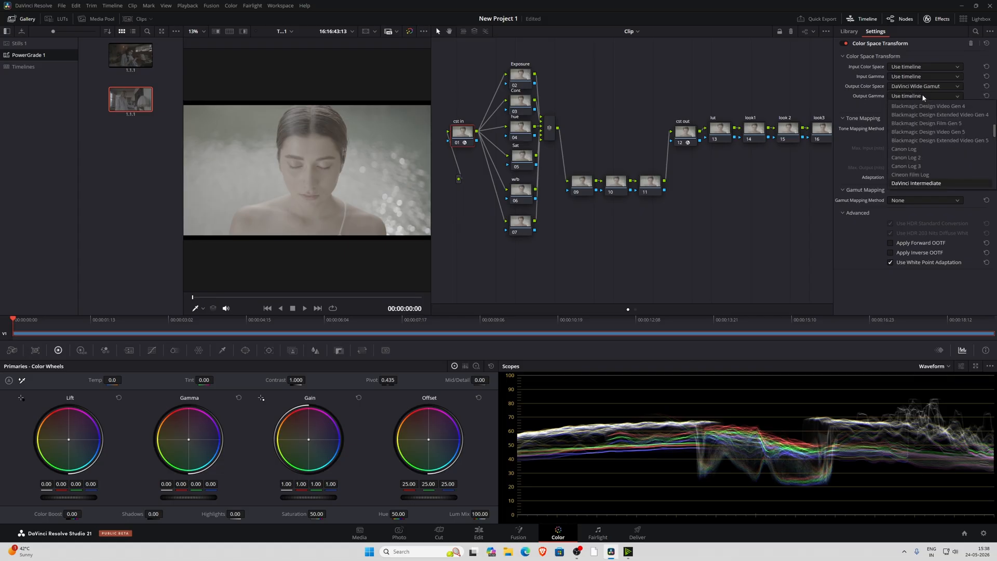
key(Return)
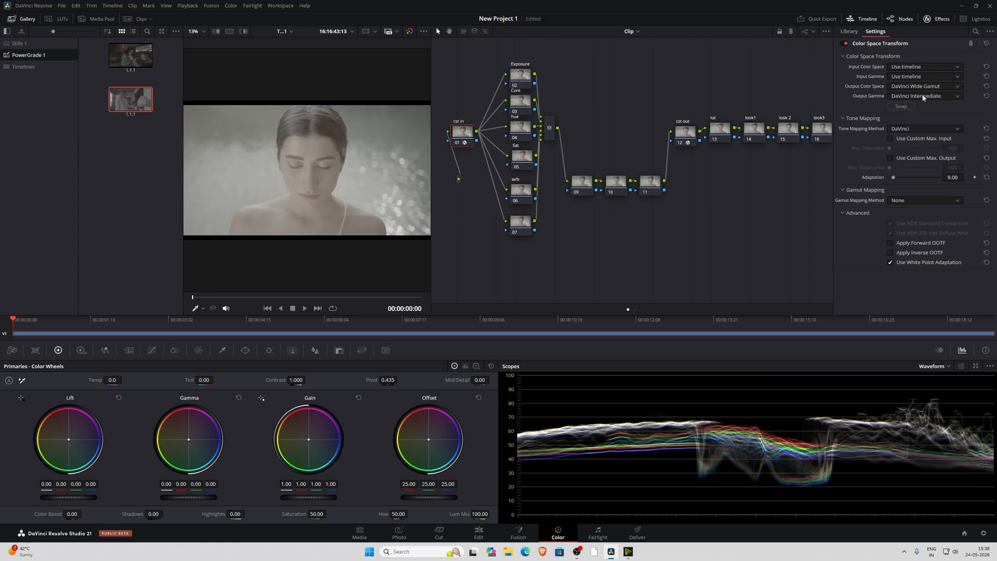
Set the cst out node's input color space to DaVinci Wide Gamut and its input gamma to DaVinci Intermediate
click(682, 136)
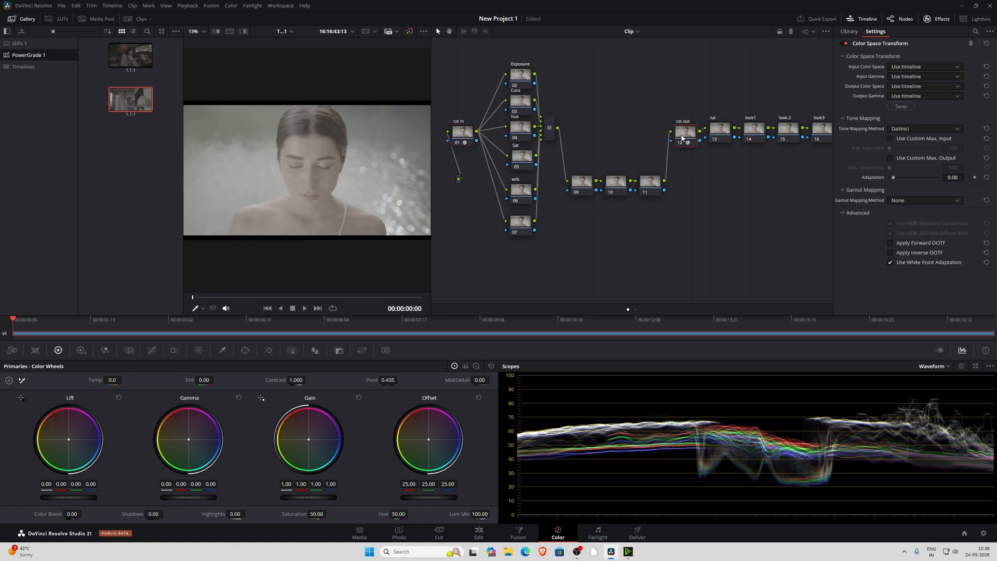
click(919, 66)
key(d)
key(Return)
click(919, 77)
key(d)
key(Return)
Set the cst out node's output to Rec.709 with Gamma 2.4, and compare the image with the grade bypassed
click(926, 87)
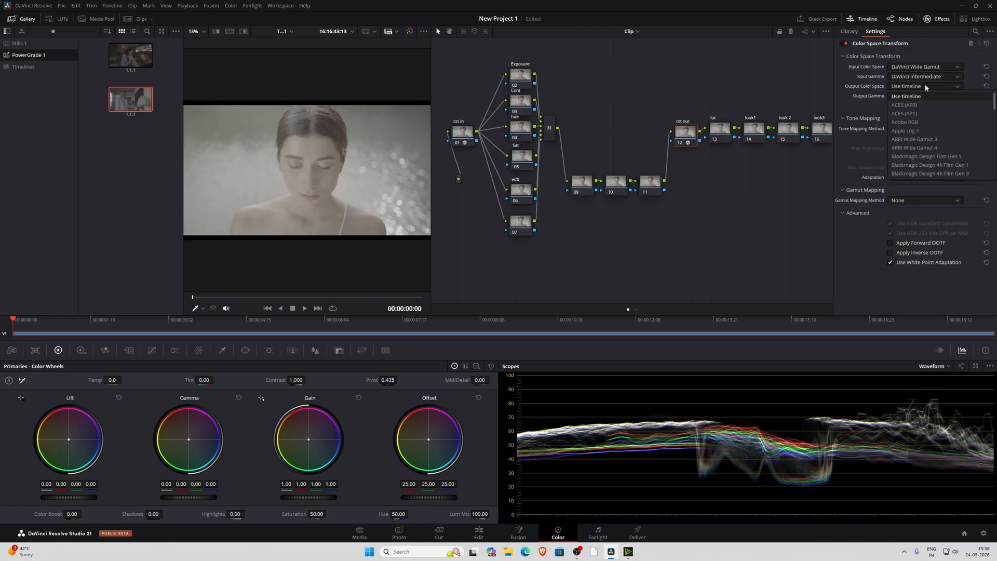
key(r)
key(r)
key(r)
key(r)
key(Return)
click(927, 96)
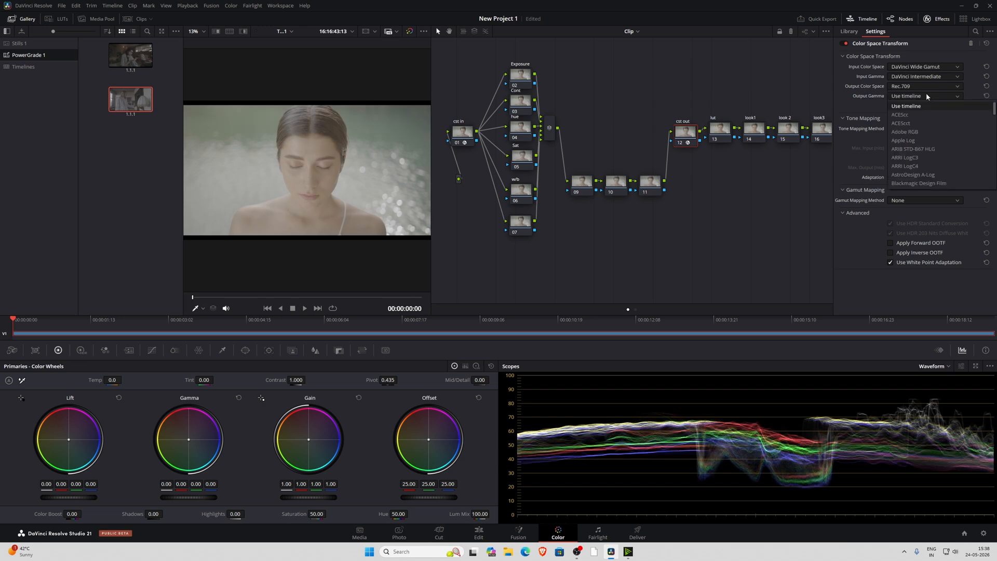
key(g)
key(g)
key(Return)
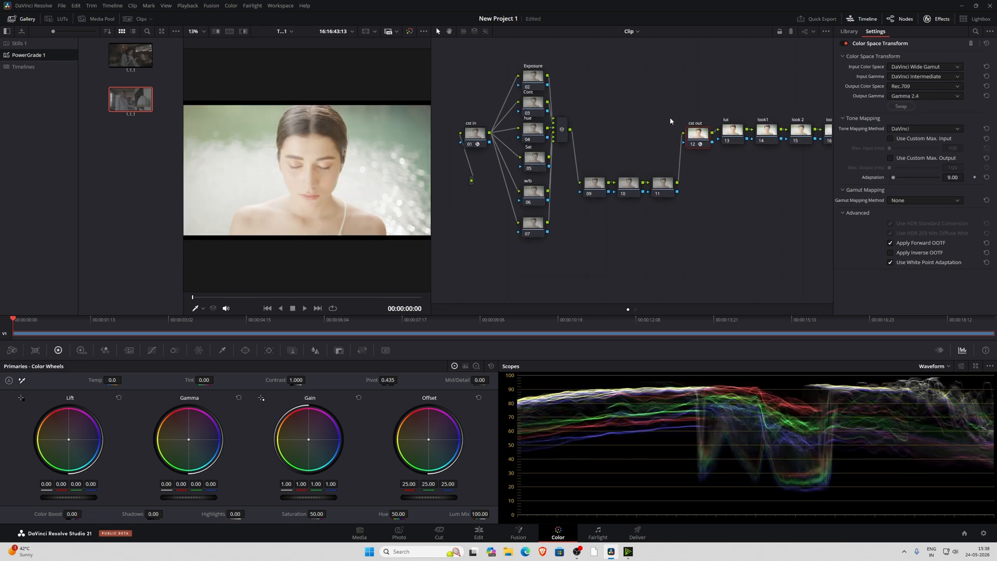
click(409, 31)
click(409, 32)
Move the source input clear of the cst in node, hide the gallery to enlarge the viewer, and select cst in
drag(483, 183, 437, 179)
click(484, 137)
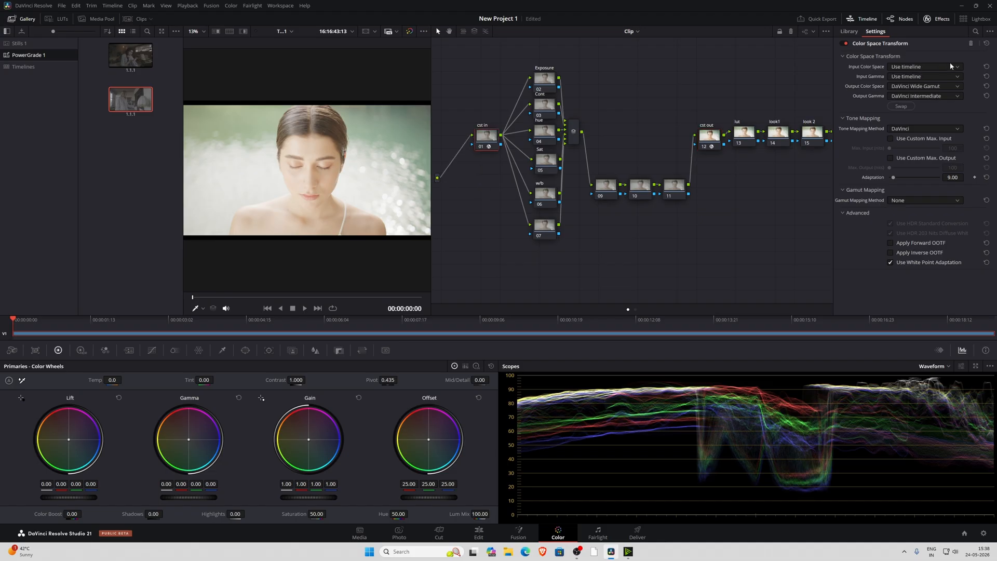
click(21, 18)
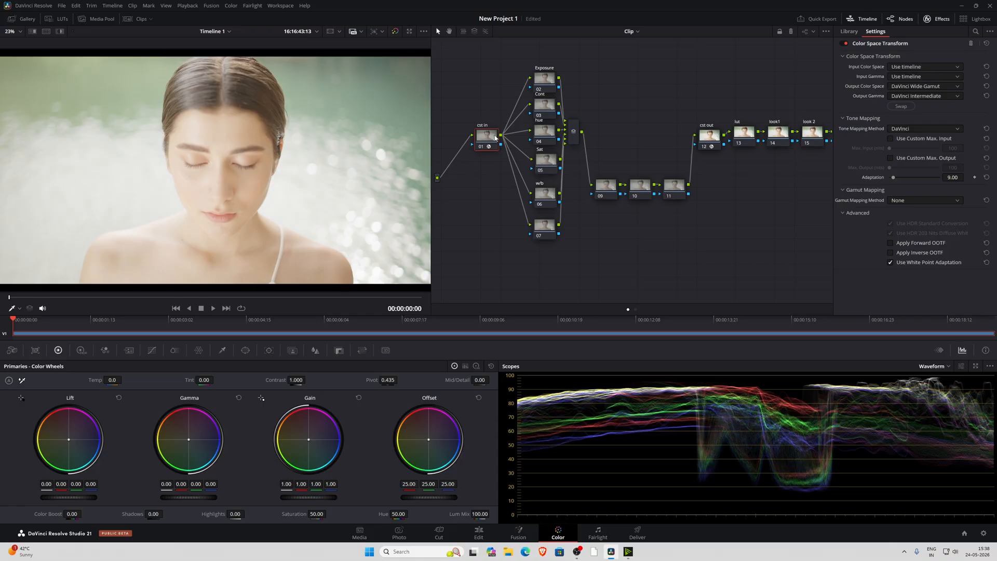
drag(495, 137, 488, 147)
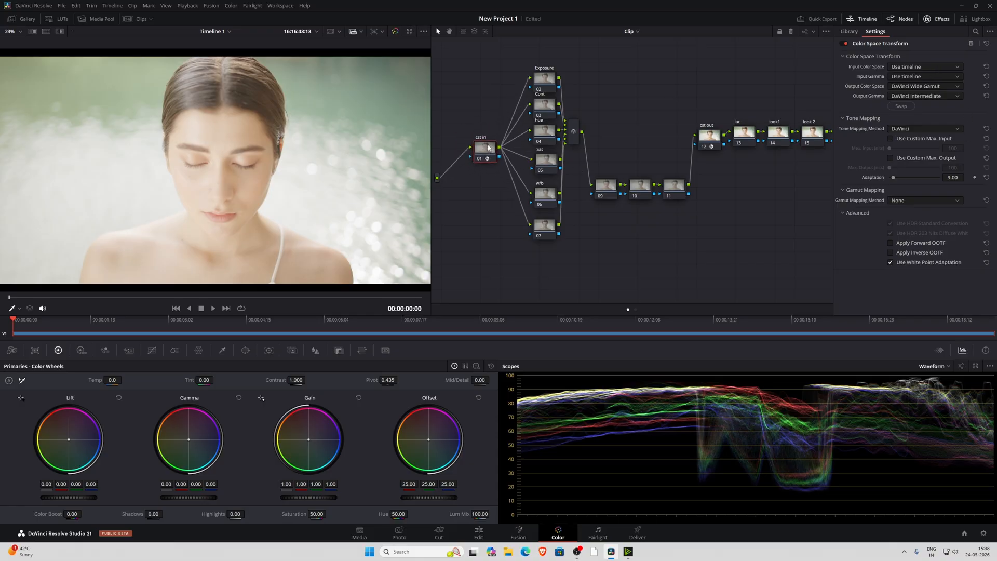
Try ARRI Wide Gamut 4 as the cst in node's input color space and ARRI LogC4 as its input gamma
click(919, 67)
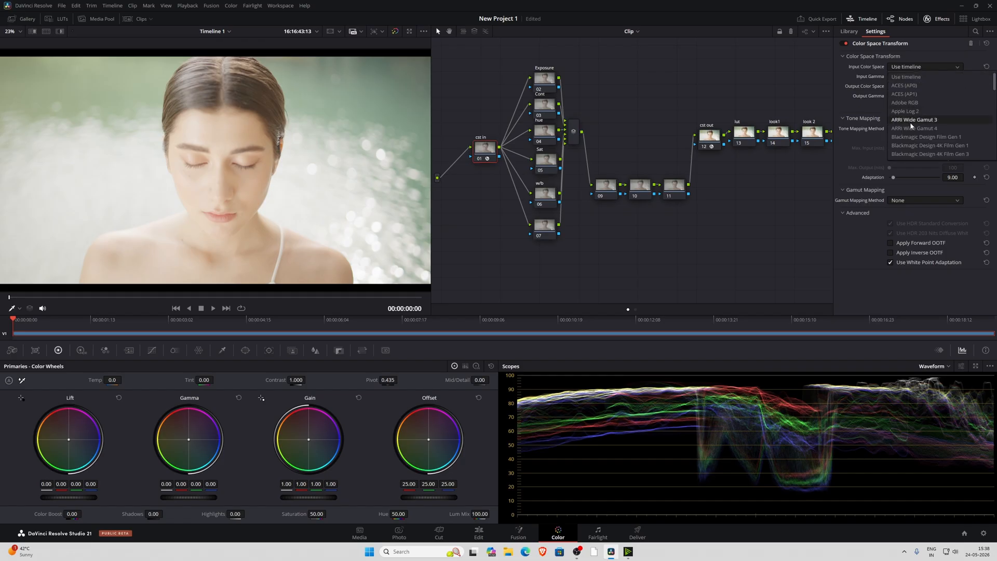
scroll(920, 125, down, 3)
scroll(919, 127, up, 5)
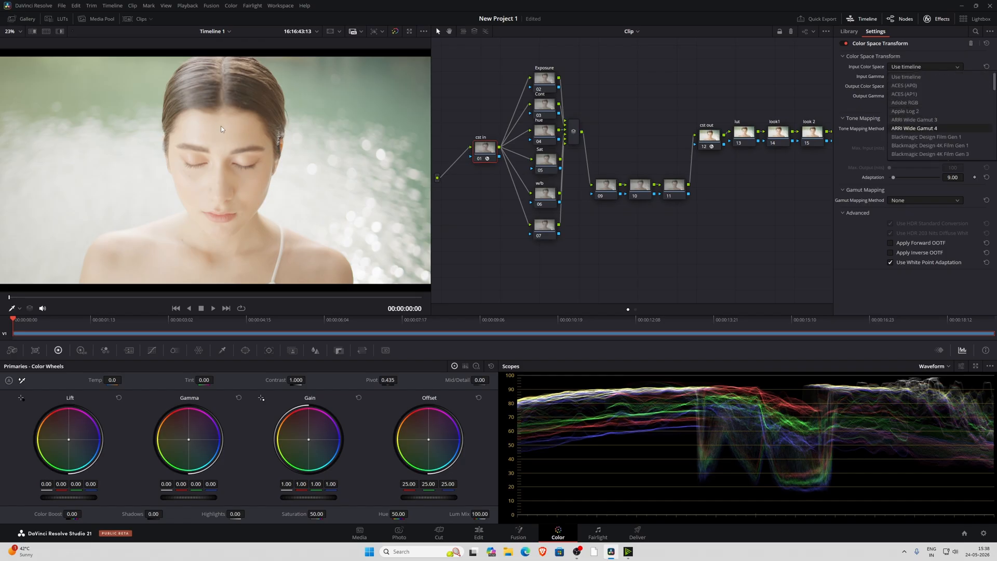
click(932, 129)
click(909, 78)
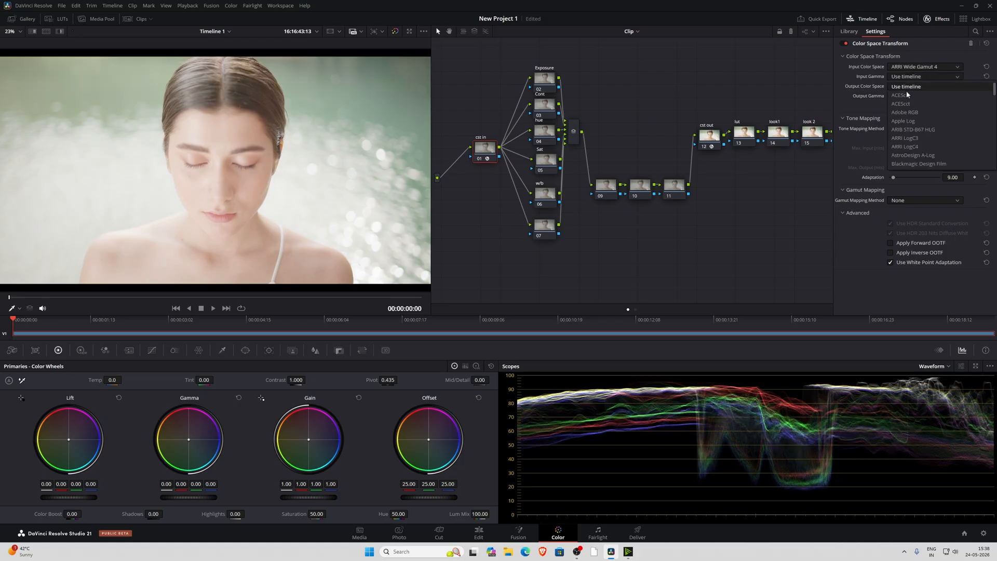
click(921, 148)
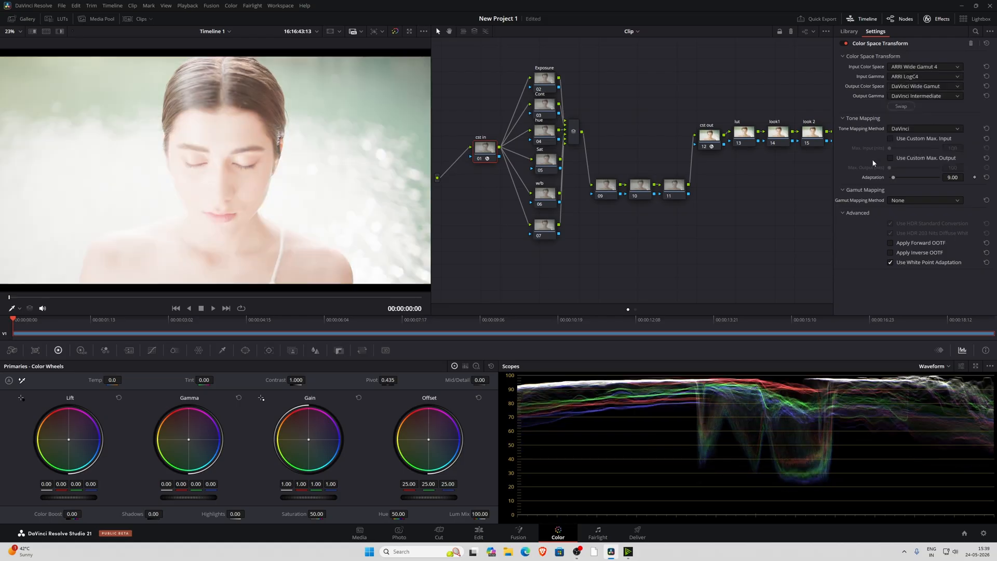
Set the cst in node's input color space to REDcolor4 and its input gamma to RED Log3G10
click(909, 68)
scroll(917, 105, down, 12)
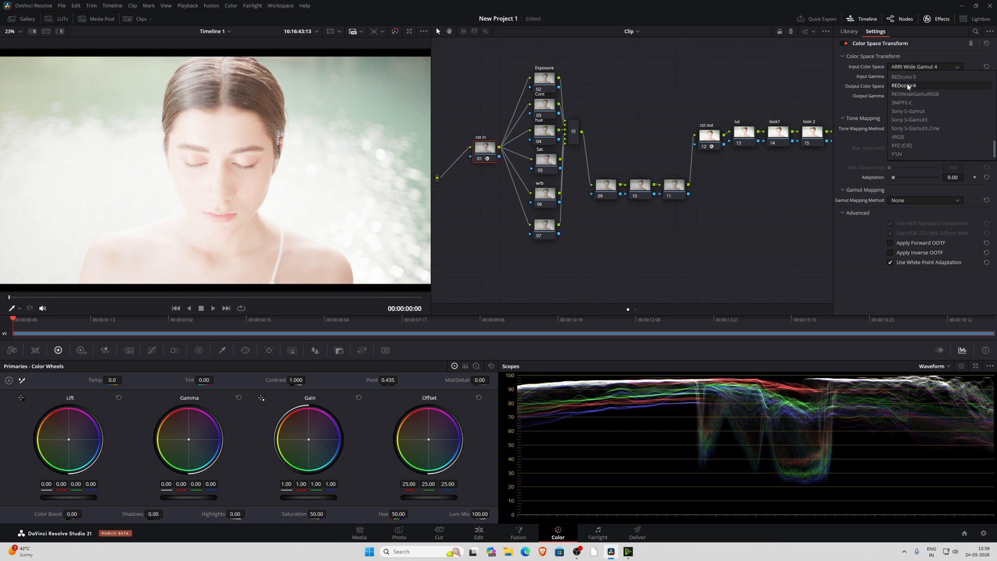
click(922, 87)
click(914, 76)
scroll(921, 145, down, 5)
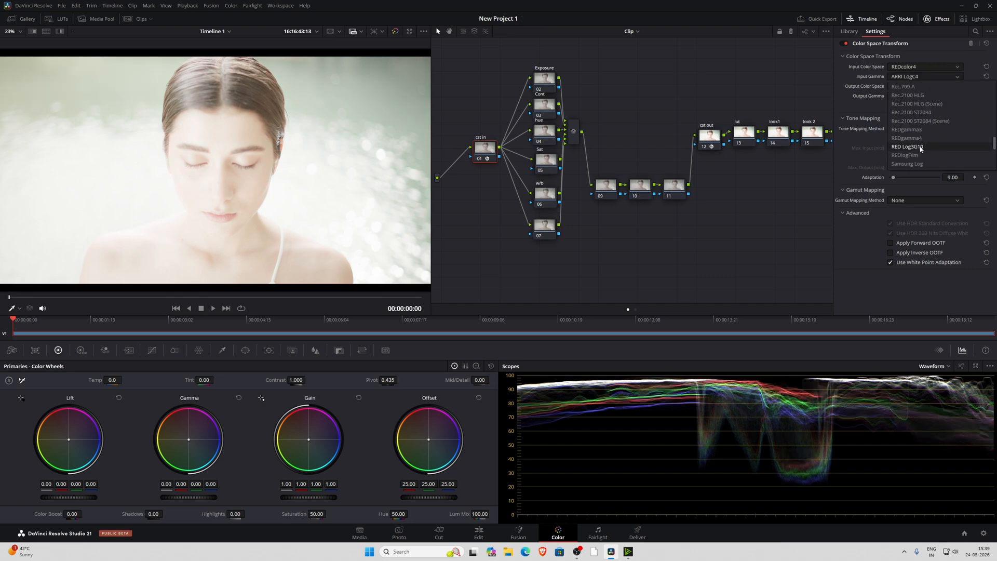
click(923, 148)
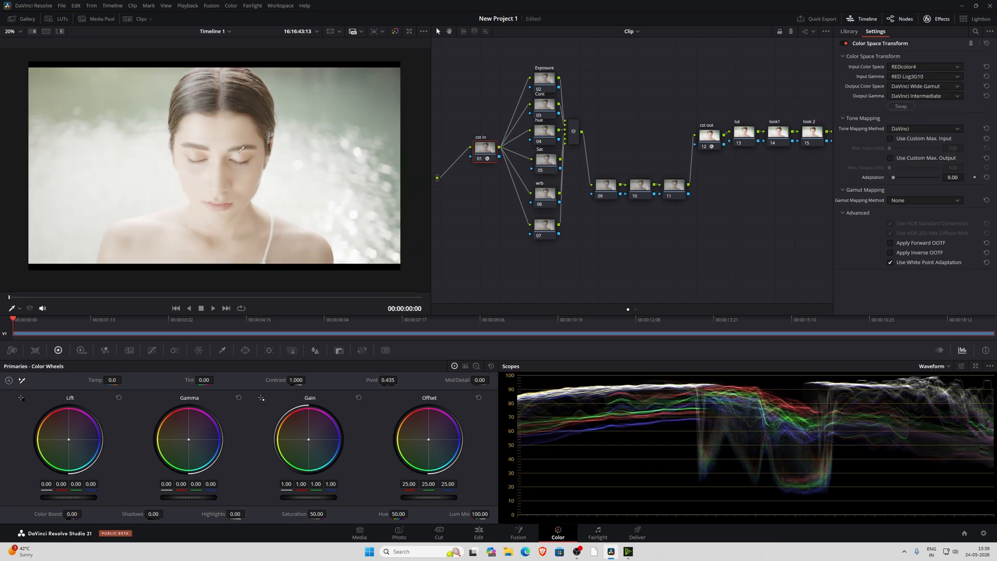
Toggle the cst in and cst out nodes off to compare the converted image with the original log footage
mouse_move(487, 156)
mouse_down()
mouse_move(510, 159)
mouse_move(480, 158)
mouse_up()
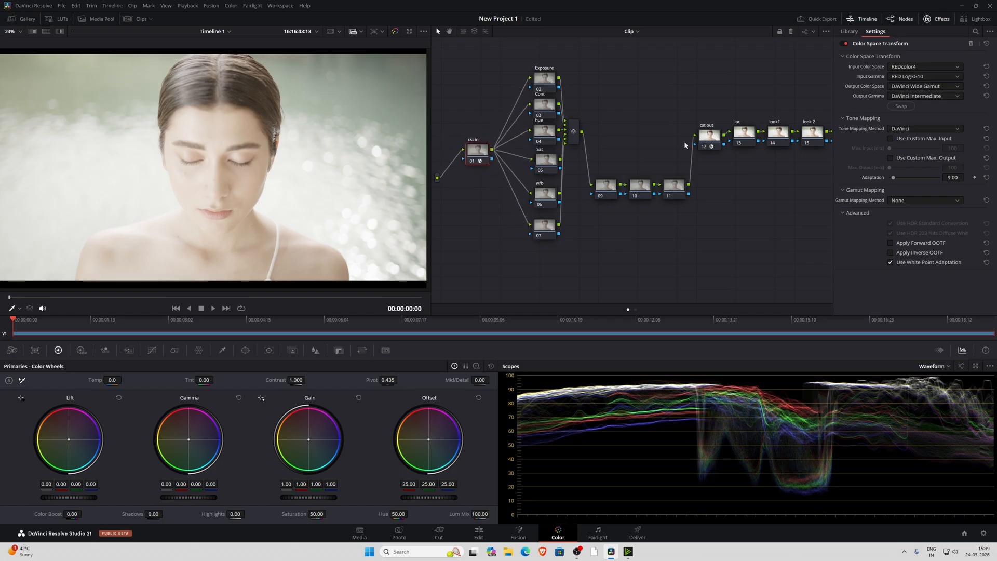
drag(698, 110, 720, 150)
key(ctrl+d)
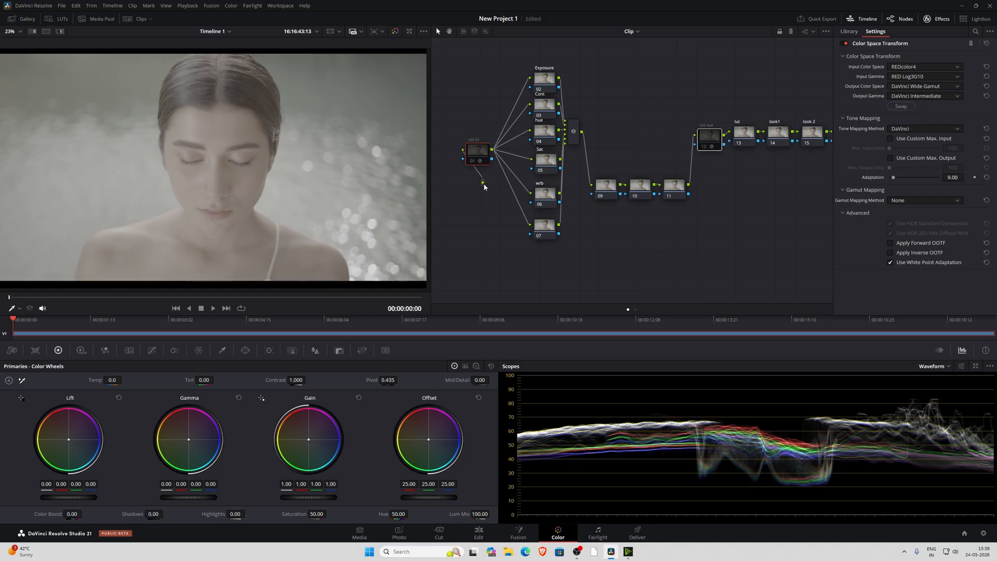
drag(483, 183, 475, 185)
drag(483, 185, 450, 154)
On the Exposure node, set Lift to -0.06 and Gain to 0.84, trying a small Gamma lift and bringing it back to zero
click(549, 83)
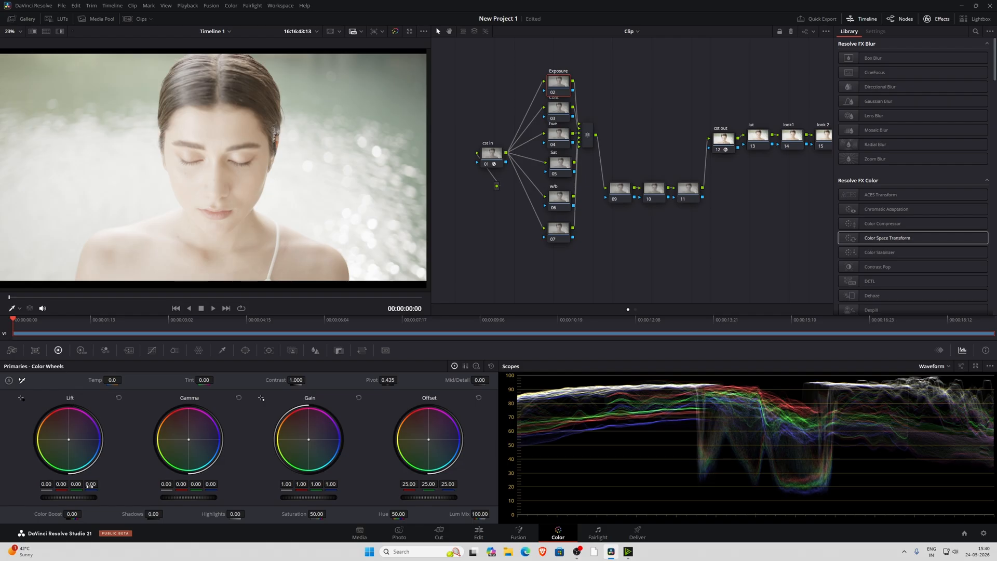
drag(85, 499, 75, 499)
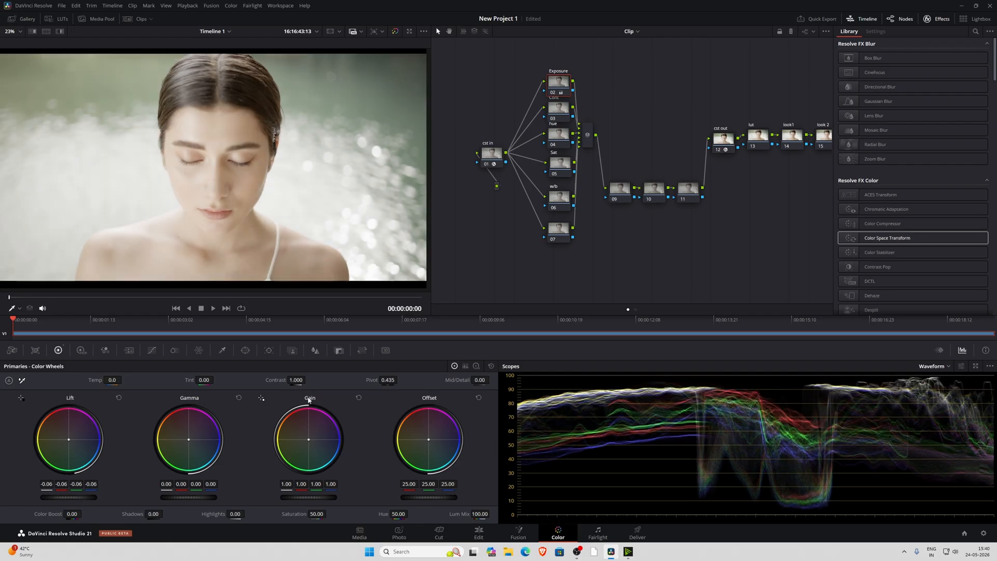
drag(310, 498, 285, 497)
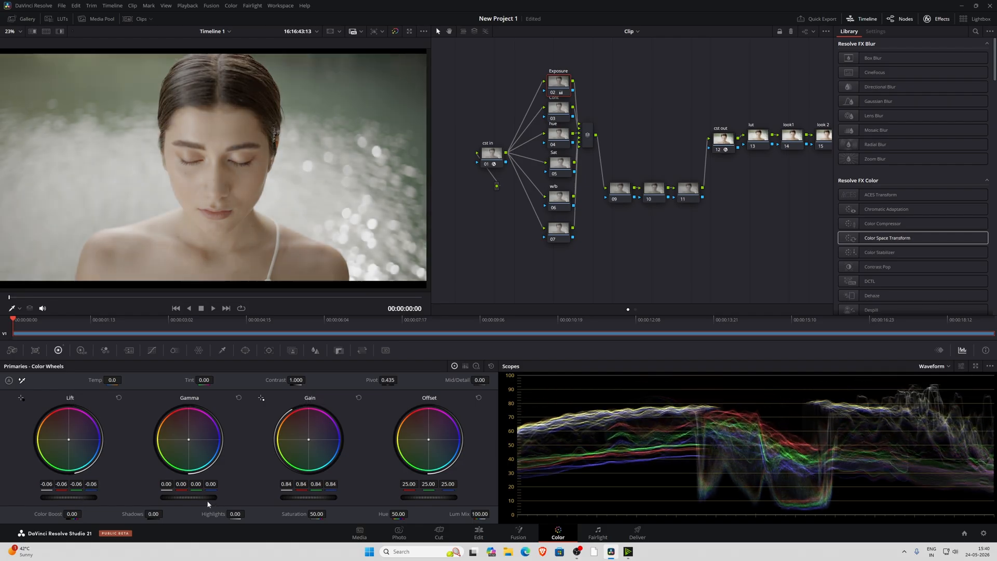
drag(183, 498, 190, 499)
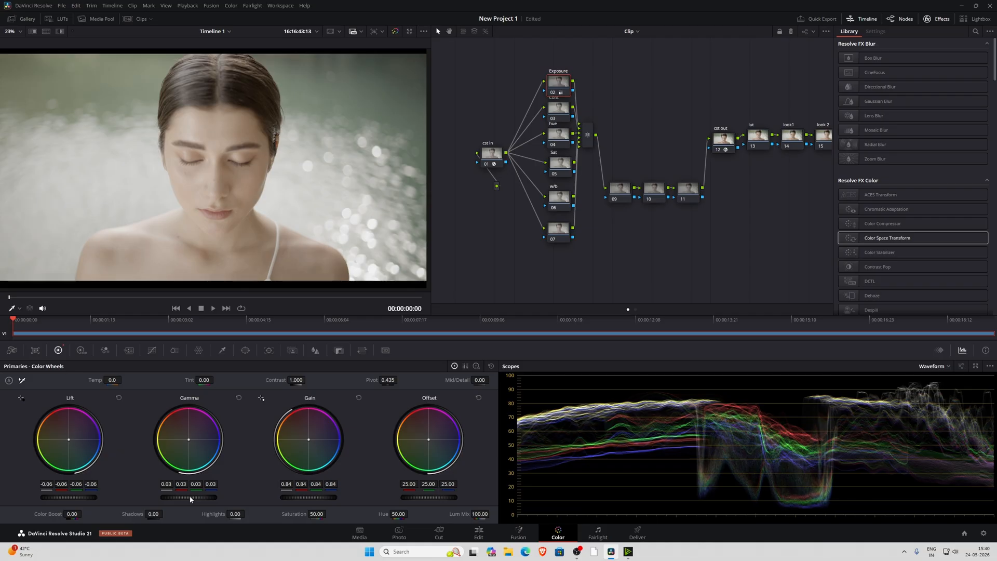
drag(188, 497, 184, 497)
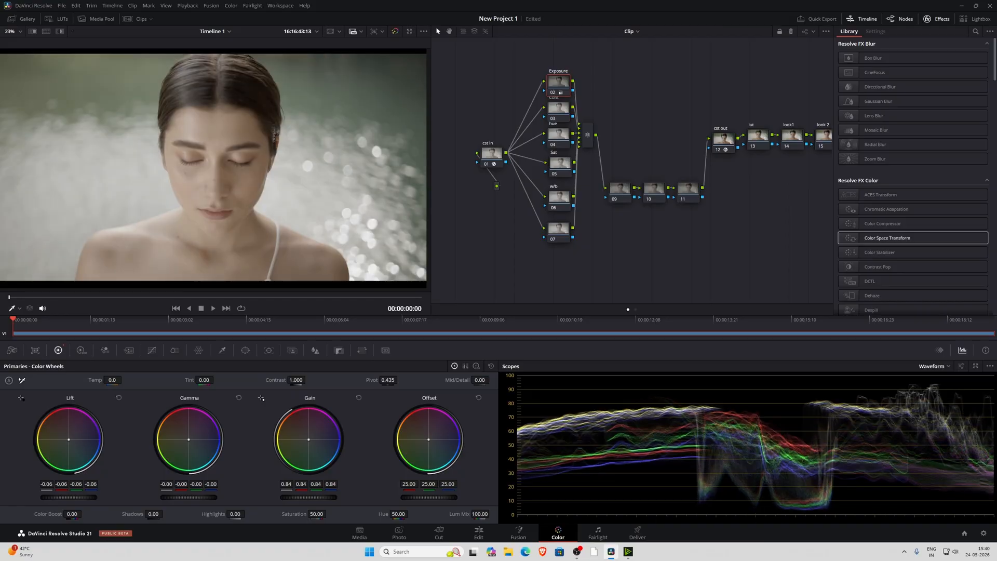
Space the nodes from Cont down farther below Exposure, and lower Shadows and raise Highlights on the Exposure node
drag(552, 263, 560, 118)
click(564, 87)
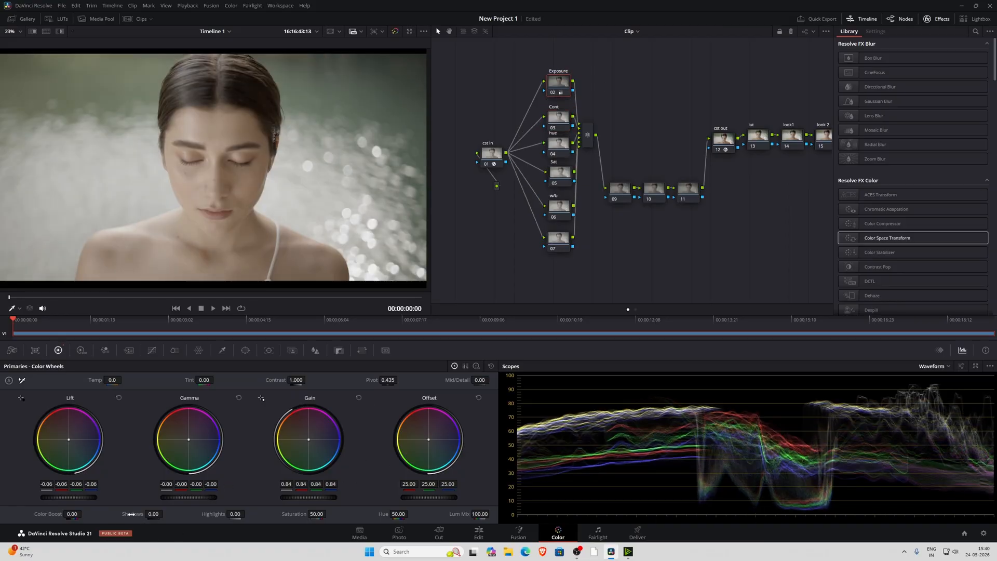
mouse_move(131, 514)
mouse_down()
mouse_move(148, 514)
mouse_move(122, 515)
mouse_up()
drag(214, 514, 250, 514)
On the Cont node, set the contrast to 1.238 and raise the pivot to deepen the darker tones
click(563, 124)
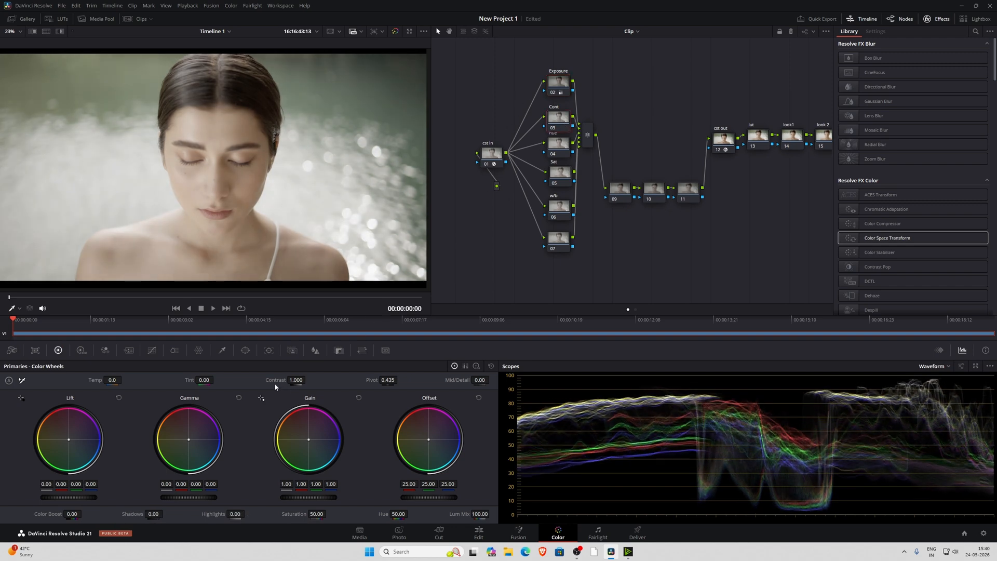
mouse_move(274, 381)
mouse_down()
mouse_move(307, 380)
mouse_move(272, 381)
mouse_up()
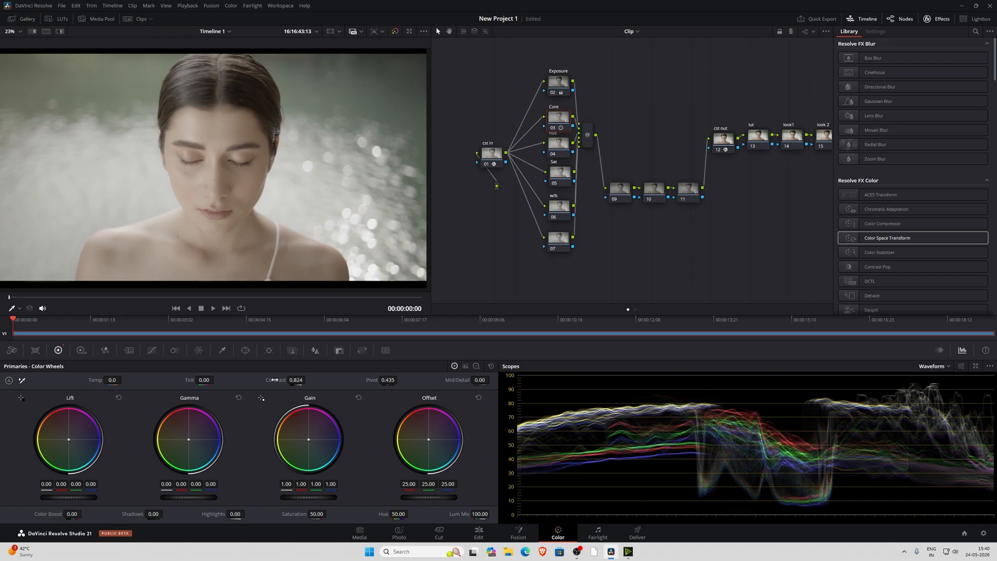
drag(274, 380, 306, 380)
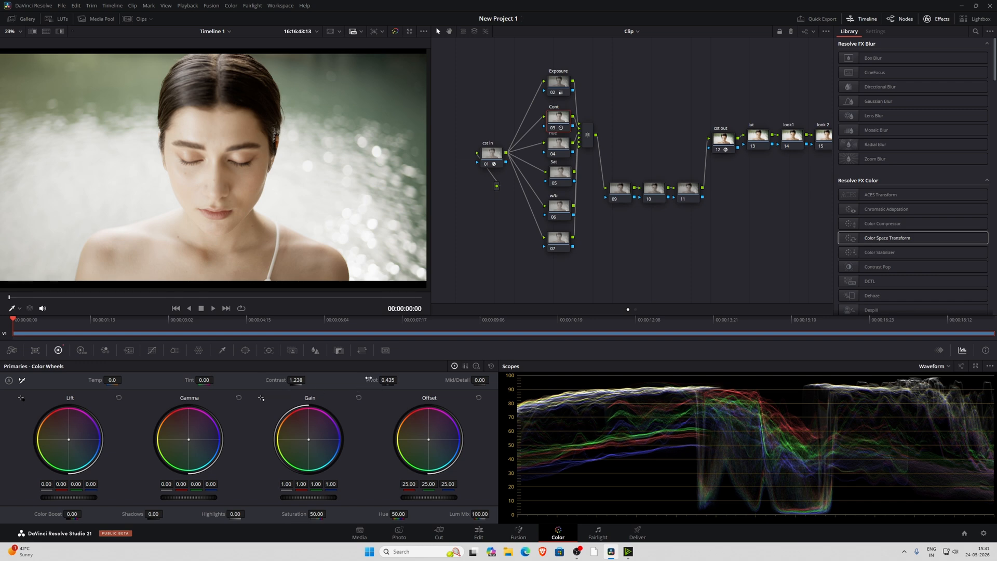
drag(369, 380, 405, 380)
Spread out the nodes from hue down and set the hue node's Hue to 51.96 while checking the skin tone up close
drag(525, 277, 560, 155)
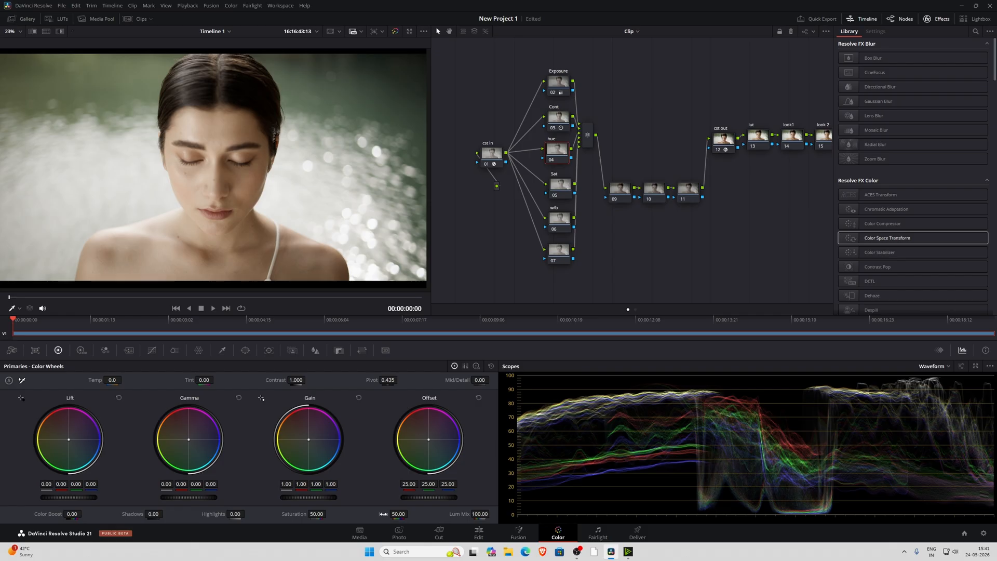
scroll(219, 202, up, 2)
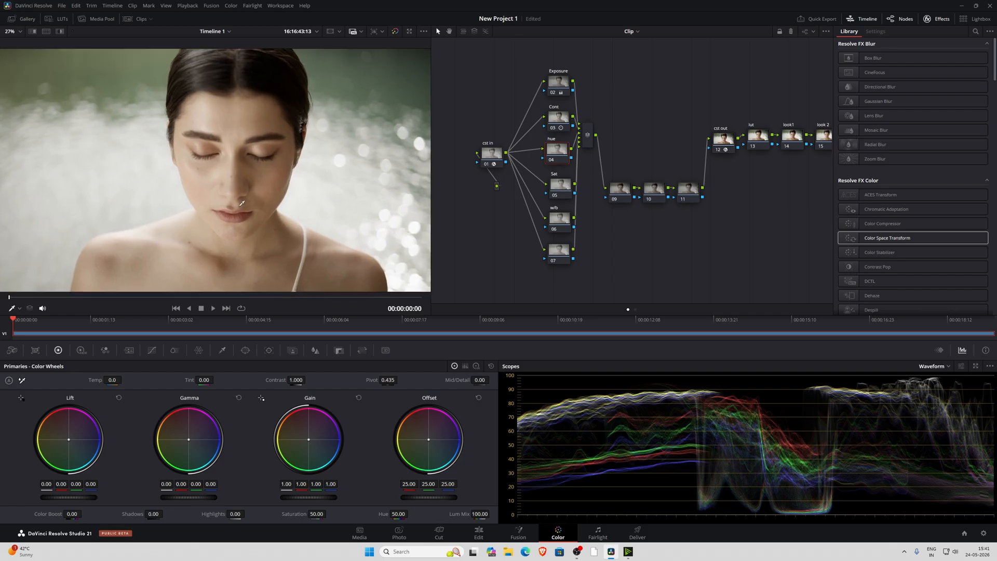
drag(384, 515, 387, 515)
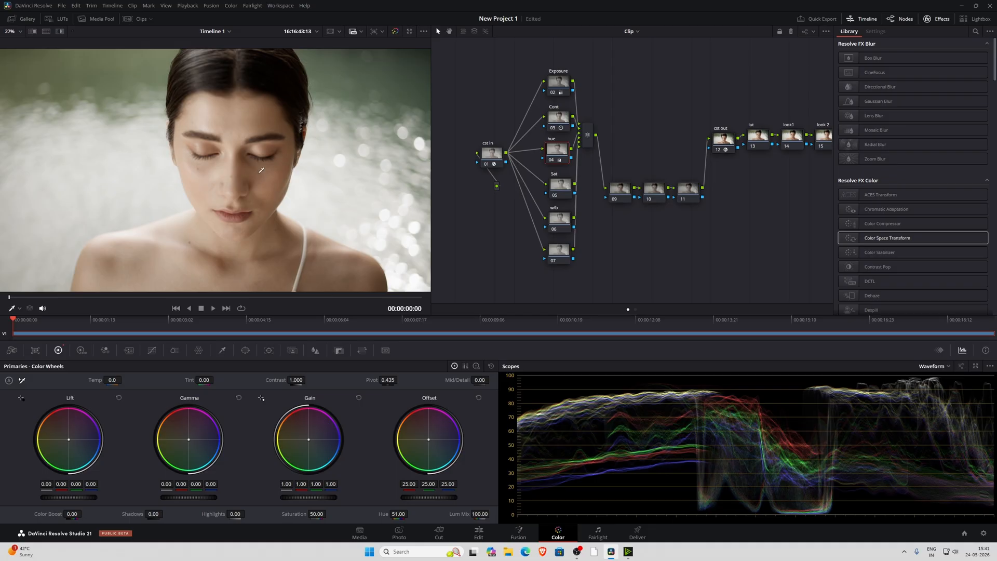
drag(297, 277, 280, 262)
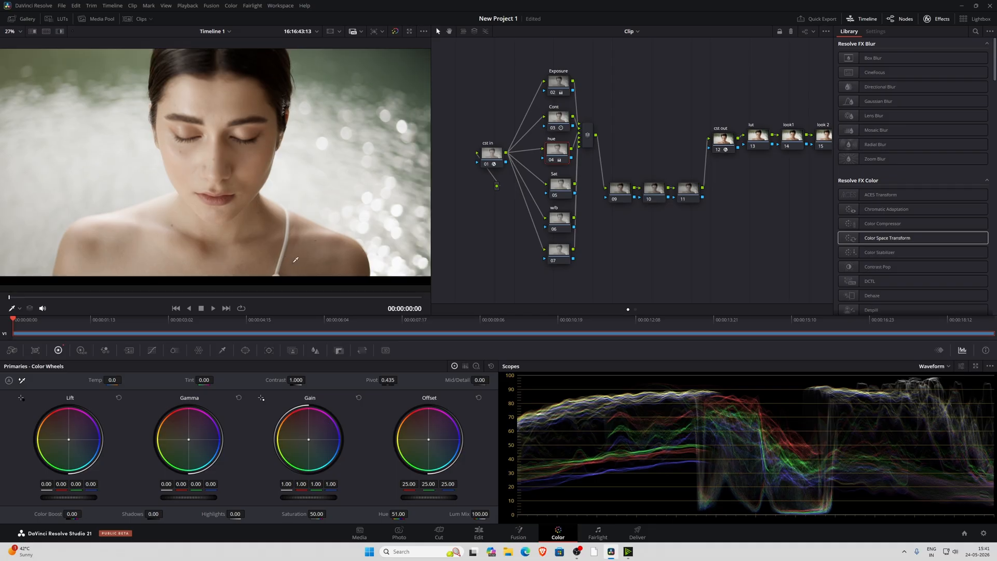
drag(382, 515, 414, 513)
Toggle the hue node off and on to compare the skin tone, and fit the image back to the viewer
scroll(234, 189, down, 2)
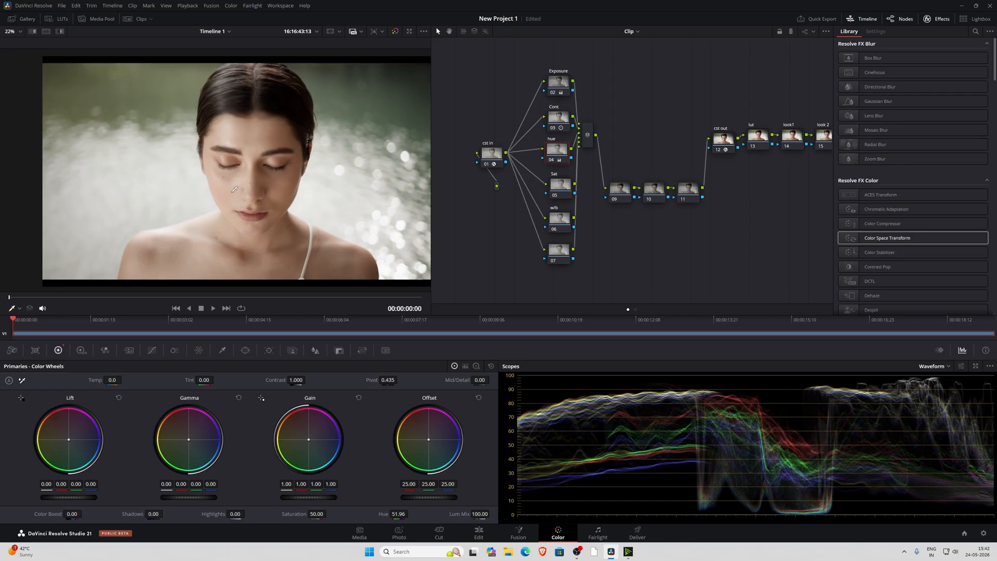
scroll(234, 189, up, 2)
scroll(230, 171, down, 1)
key(ctrl+d)
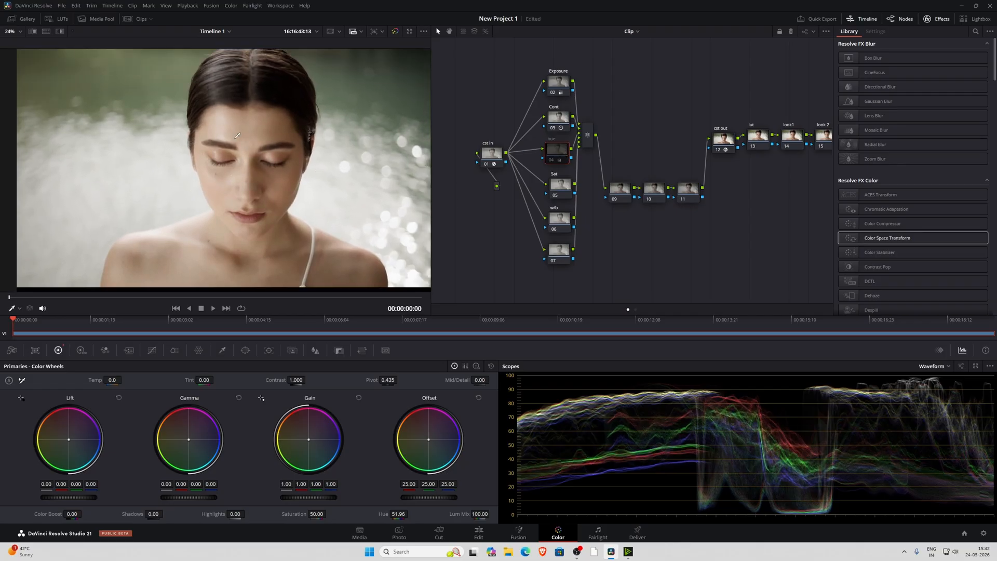
key(ctrl+d)
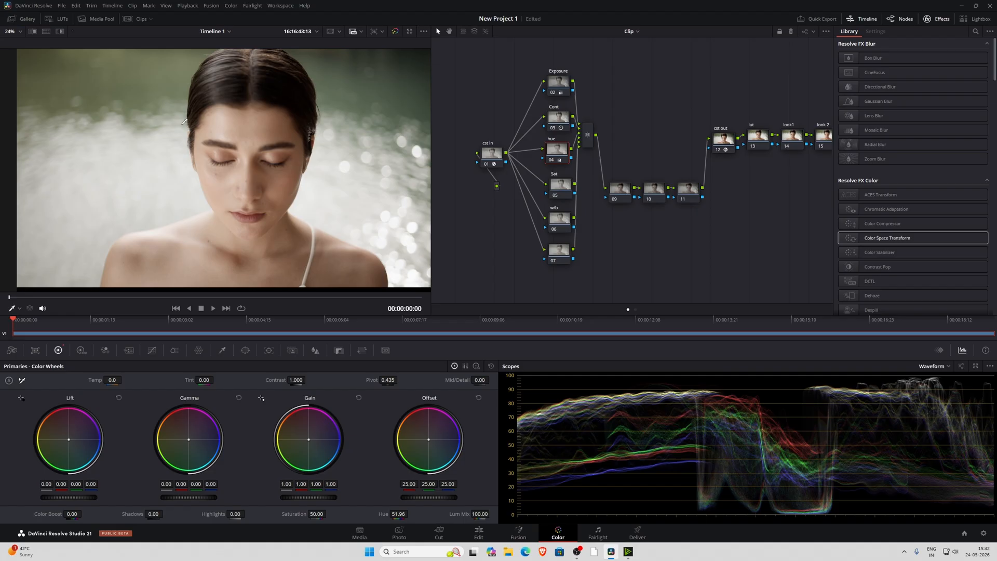
click(20, 32)
click(23, 42)
On the Sat node, try Color Boost -13.50 with Saturation 20, reset both, and try Color Boost 16.00 before resetting it
click(561, 186)
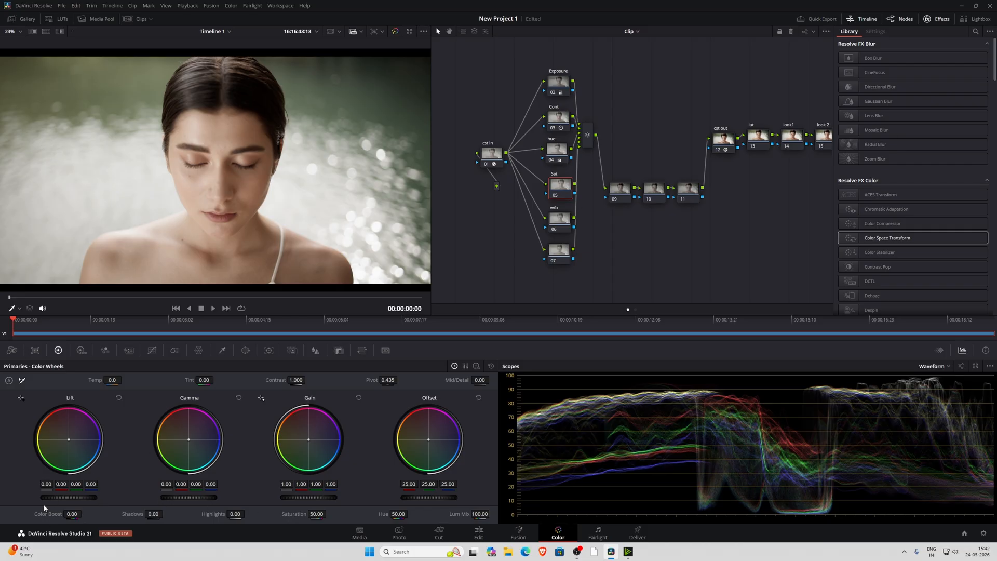
mouse_move(47, 515)
mouse_down()
mouse_move(16, 515)
mouse_move(34, 514)
mouse_up()
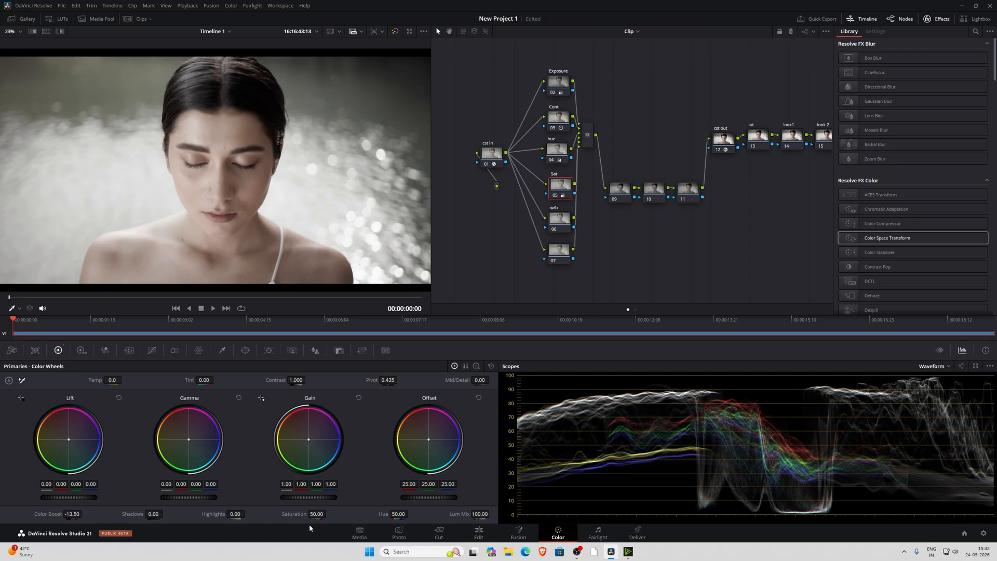
click(318, 515)
text(20)
key(Return)
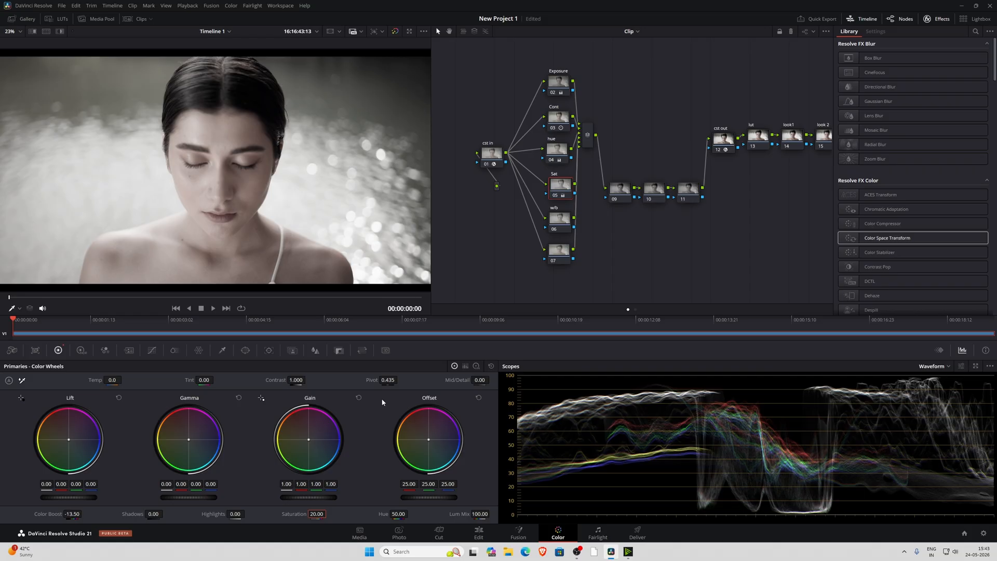
double_click(294, 513)
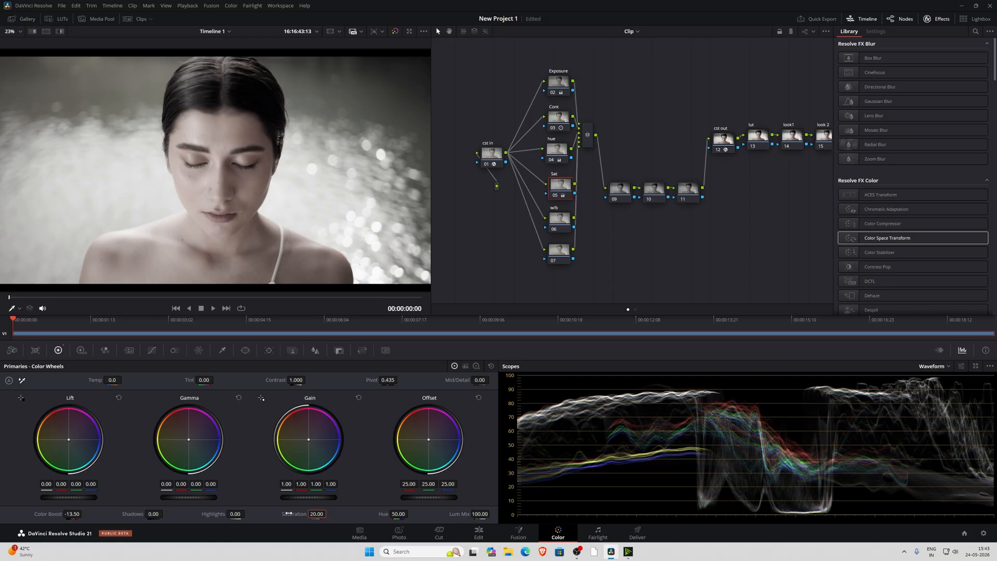
double_click(49, 514)
drag(71, 513, 80, 514)
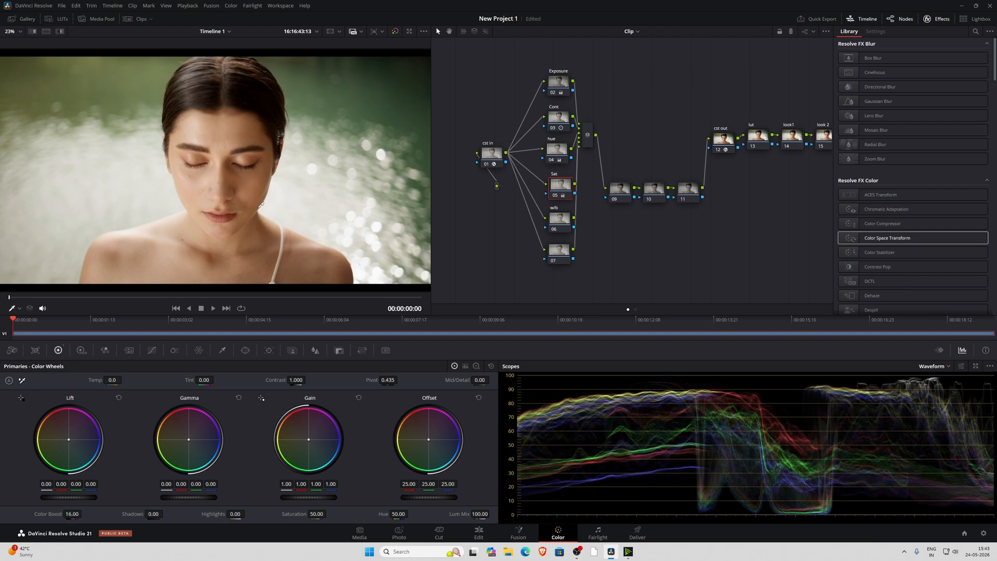
double_click(48, 514)
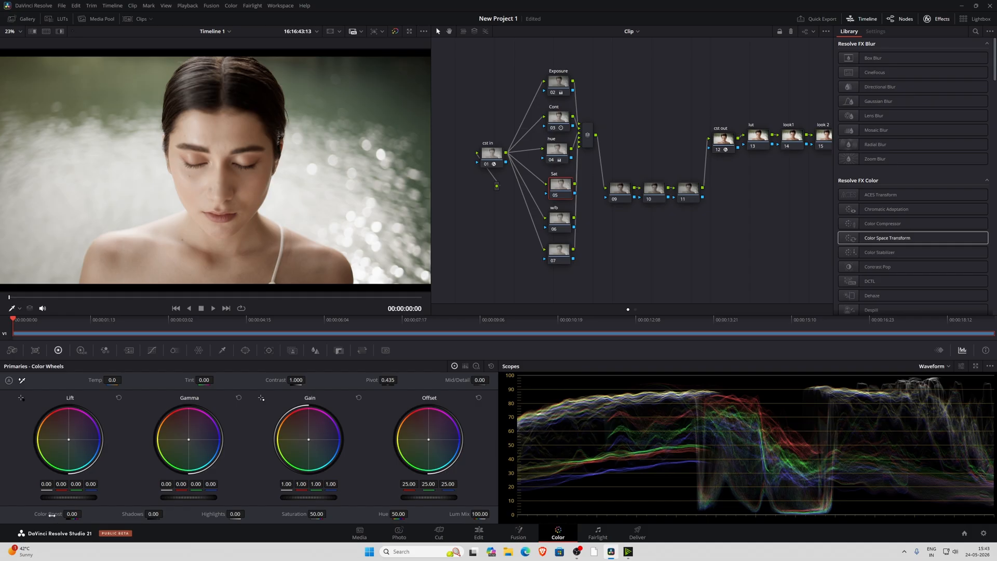
Set the Sat node's Saturation to 100 and its Color Boost to -8.00
drag(52, 516, 44, 515)
mouse_move(317, 514)
mouse_down()
mouse_move(337, 513)
mouse_move(329, 513)
mouse_up()
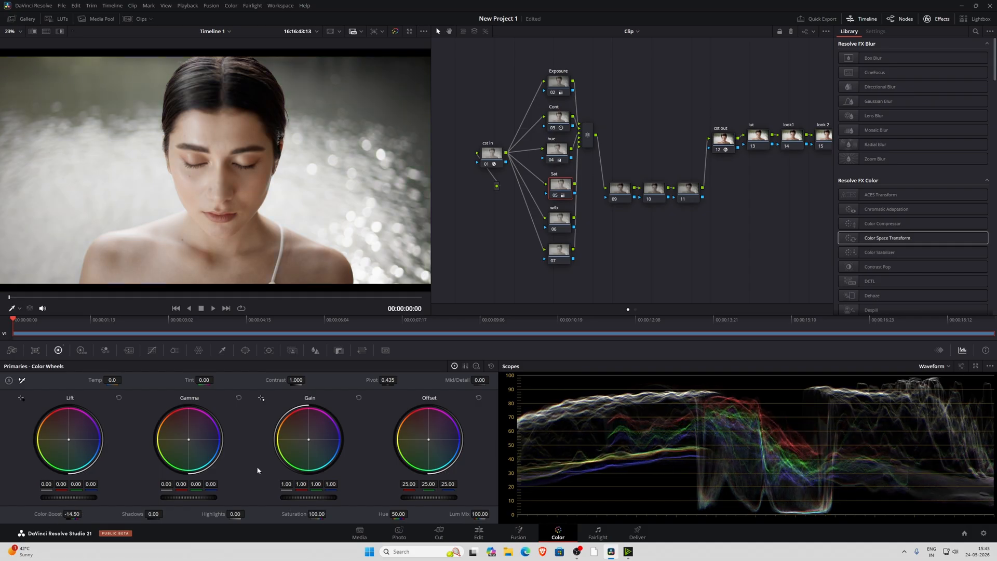
scroll(289, 167, down, 2)
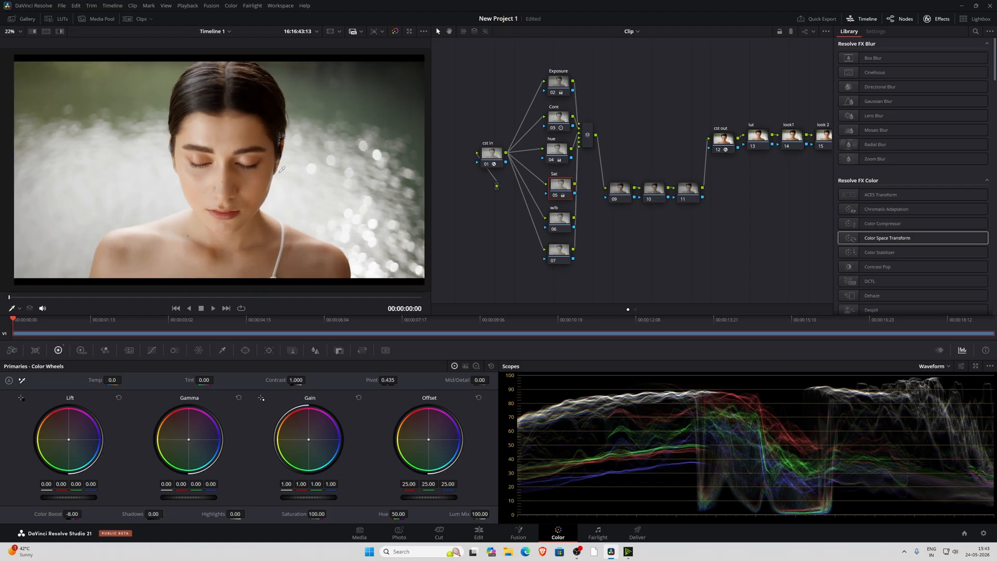
Move node 07 farther below the w/b node and leave it selected
click(565, 223)
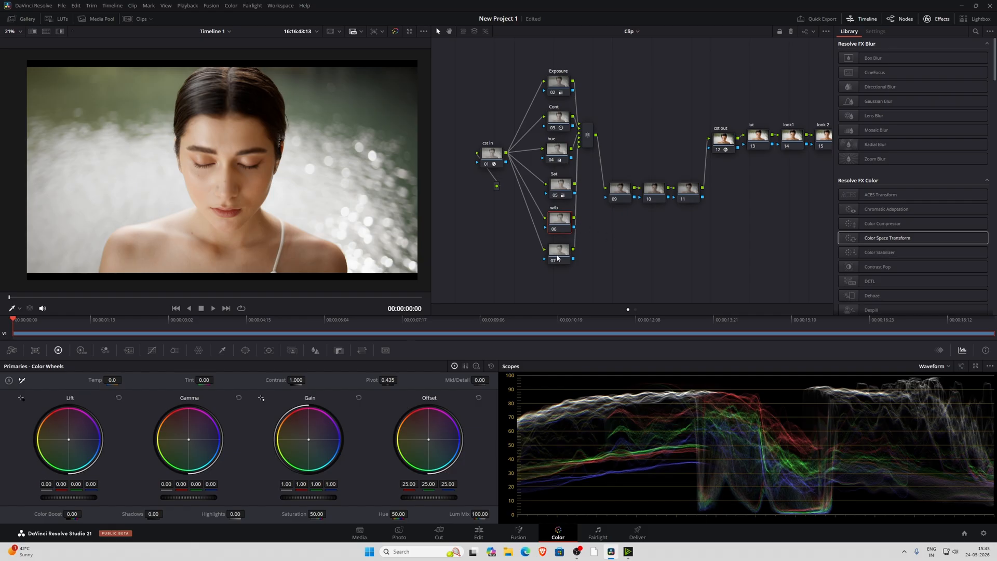
drag(557, 258, 557, 271)
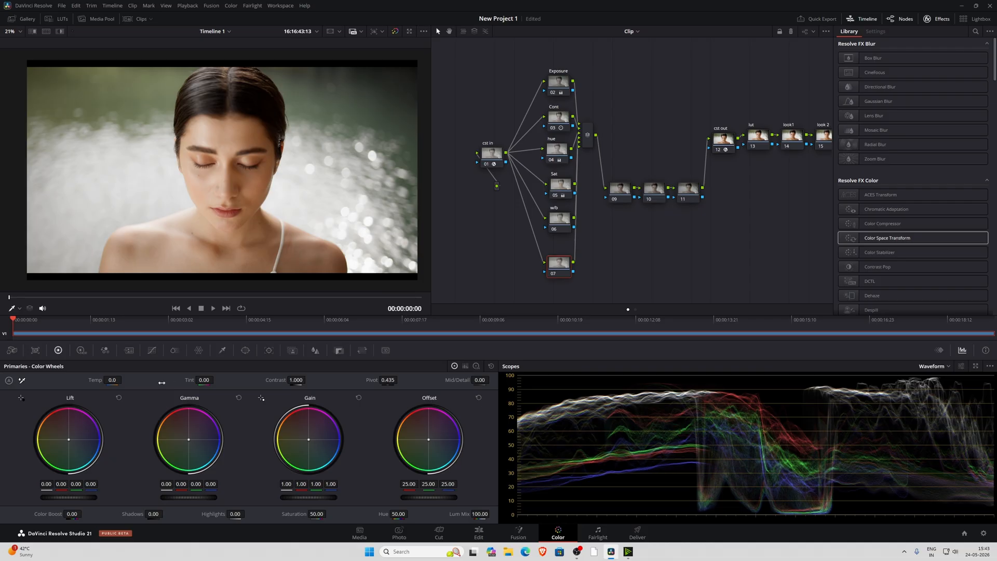
Try cooler and warmer Temp values and a Tint shift on node 07, resetting each one
drag(95, 380, 72, 380)
double_click(95, 381)
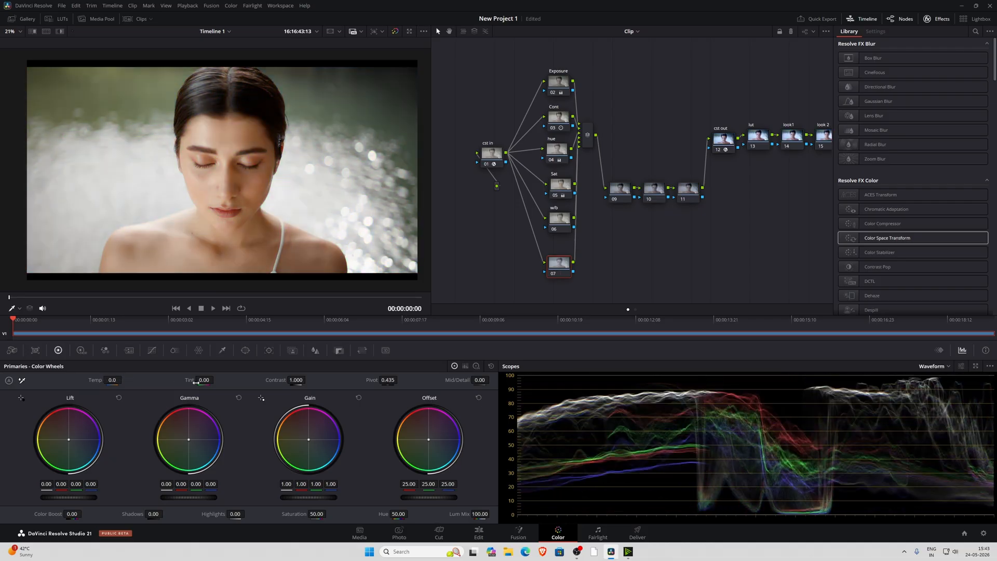
mouse_move(187, 380)
mouse_down()
mouse_move(172, 380)
mouse_move(200, 380)
mouse_move(185, 380)
mouse_up()
double_click(186, 380)
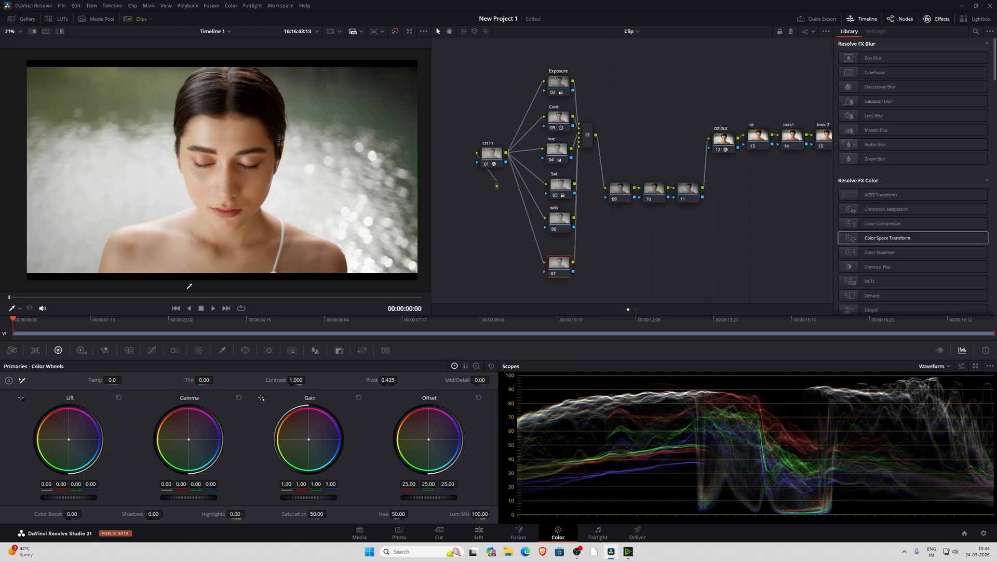
drag(93, 380, 117, 387)
double_click(99, 380)
Cool the image on node 07 by setting Temp to -130.0, and inspect the skin up close
drag(95, 380, 76, 380)
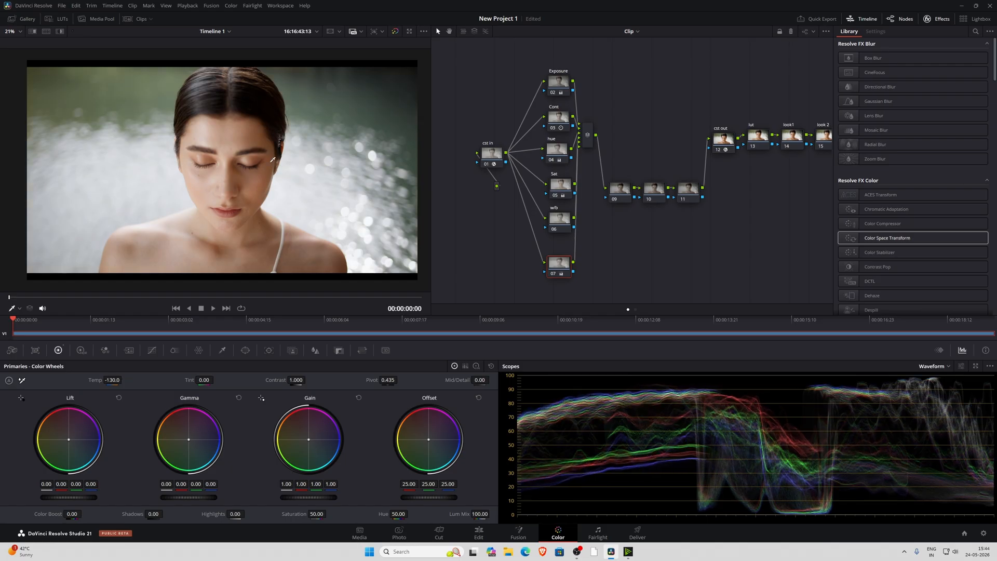
scroll(273, 159, up, 2)
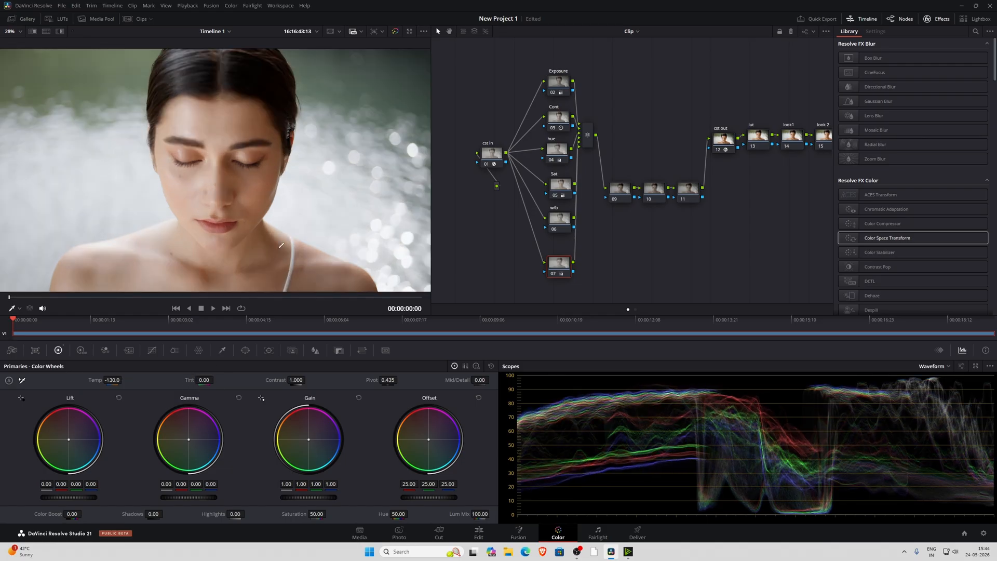
drag(281, 246, 260, 262)
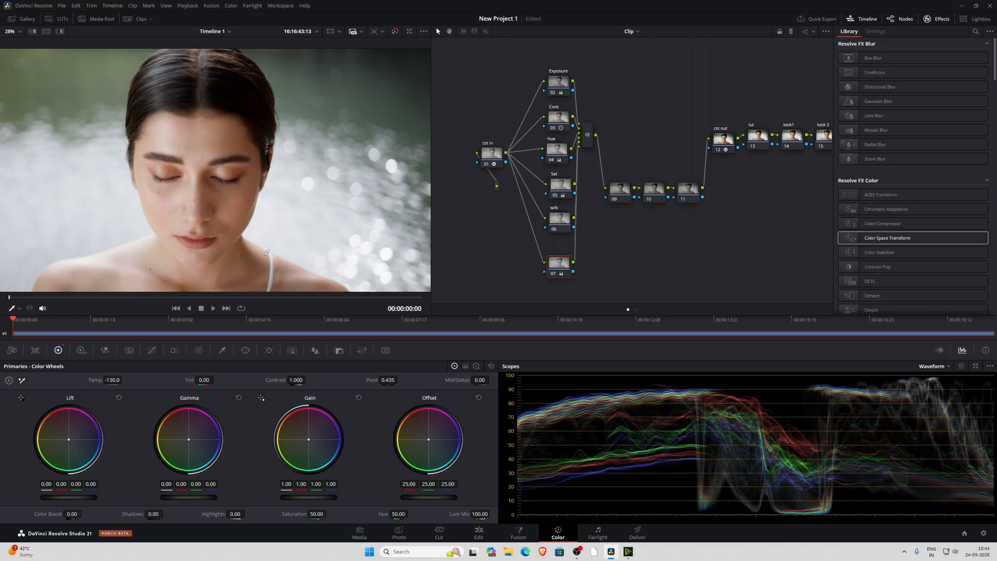
scroll(286, 222, down, 2)
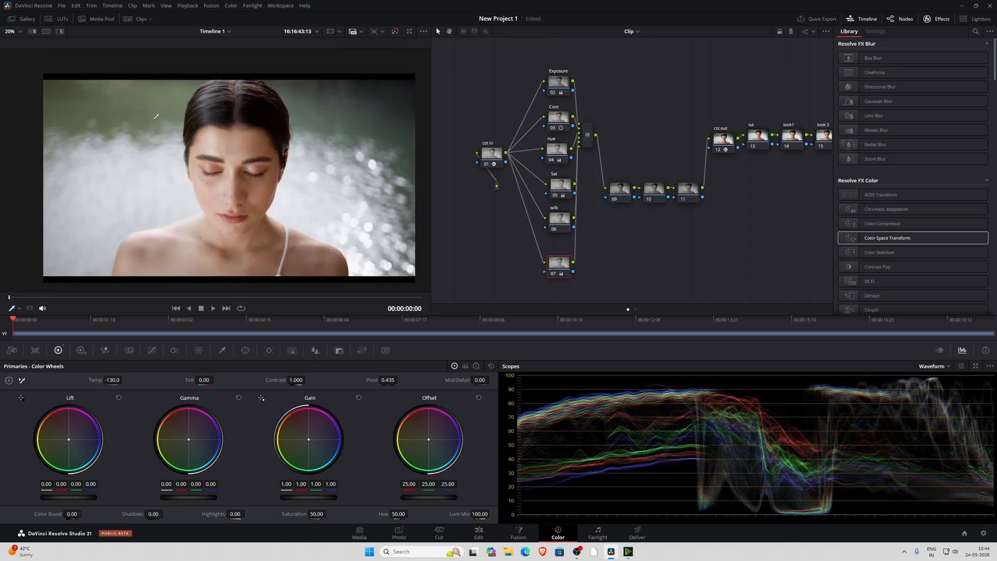
Set node 07's Tint to -5.50 after trying 11.50, and fit the image to the viewer
drag(204, 380, 216, 380)
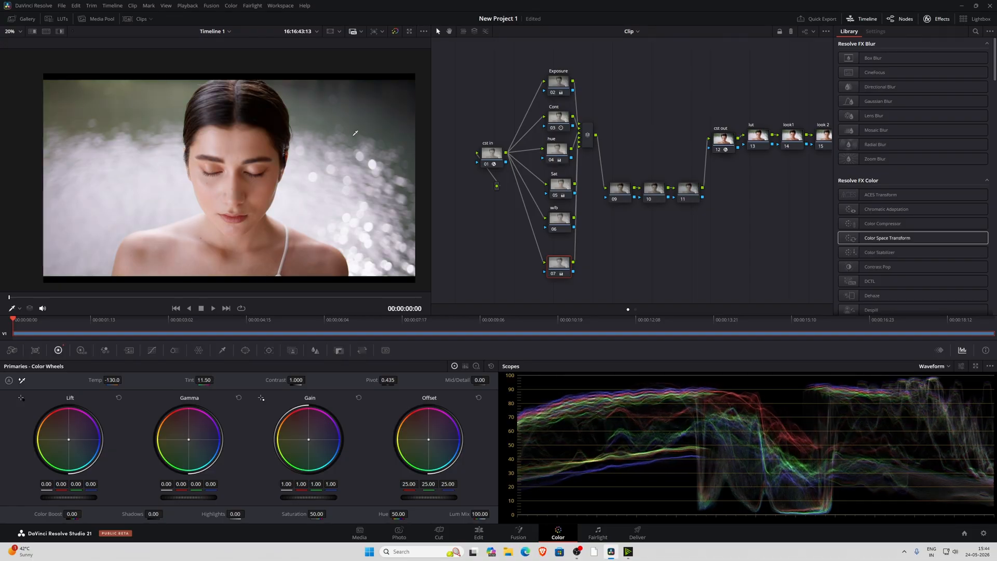
double_click(185, 382)
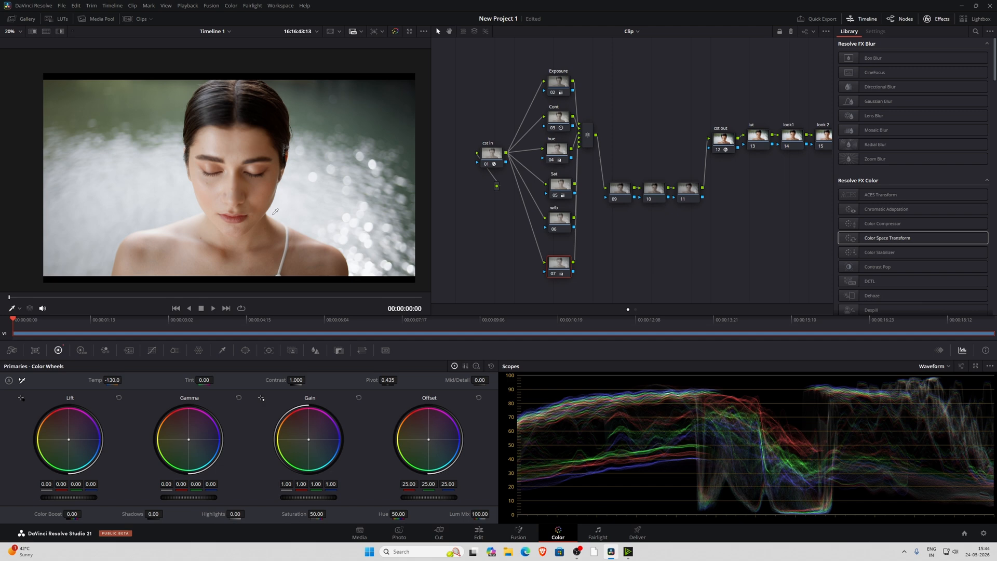
drag(190, 380, 181, 380)
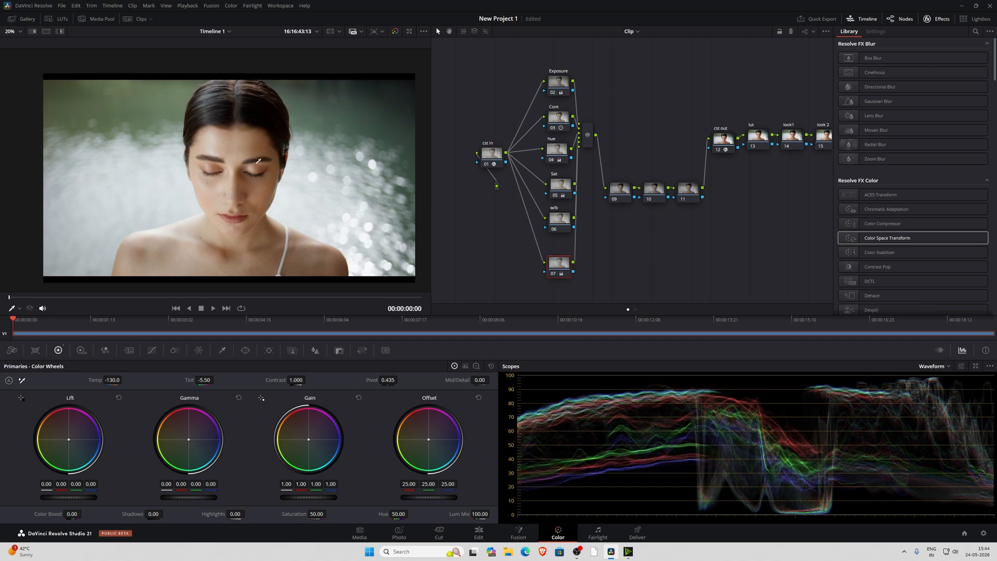
click(20, 31)
click(20, 42)
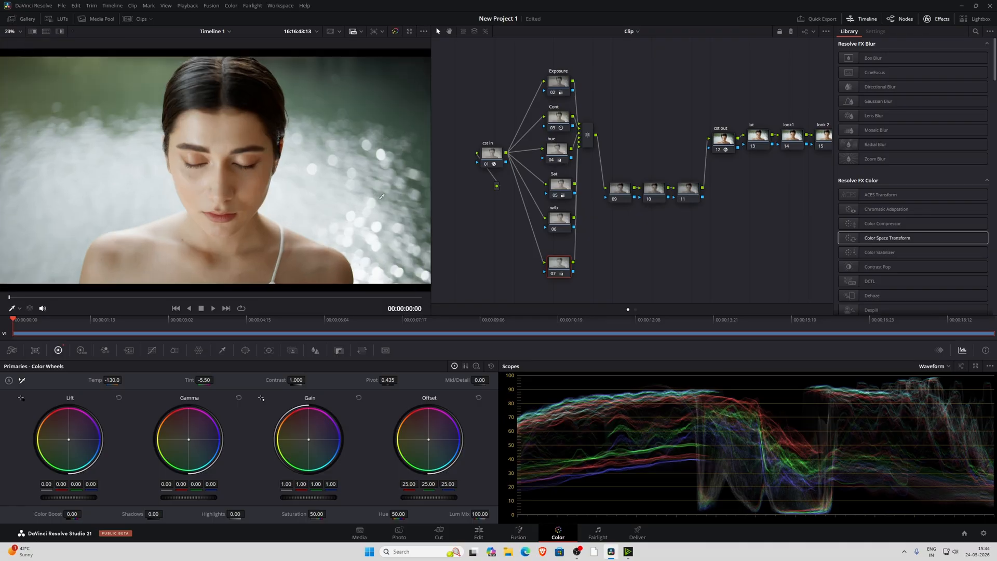
Grab a still of the graded frame into the gallery
right_click(267, 112)
click(283, 117)
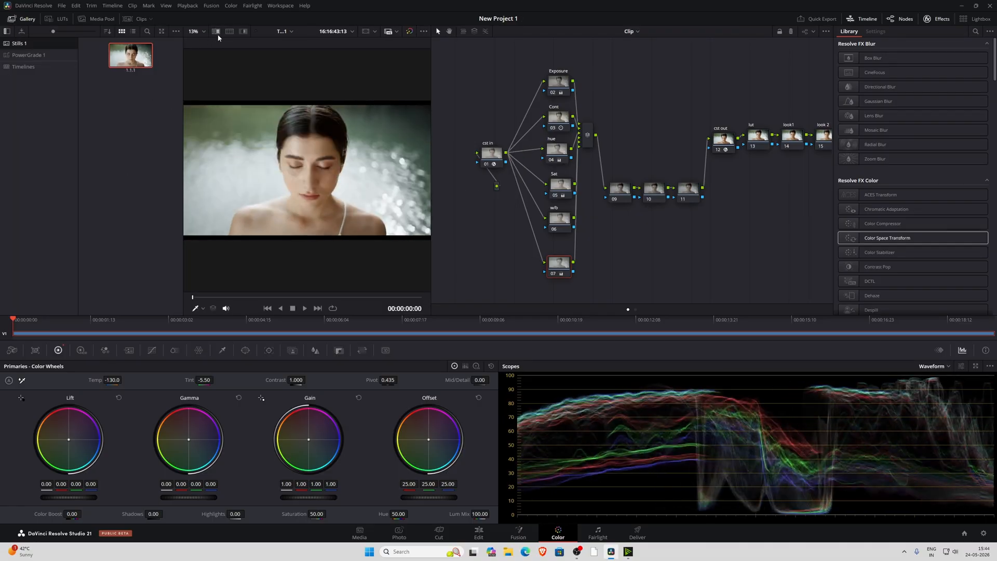
Compare the gallery still with the frame while node 07 is disabled, inspecting the face closely, and restore the full graded view
click(560, 264)
click(216, 32)
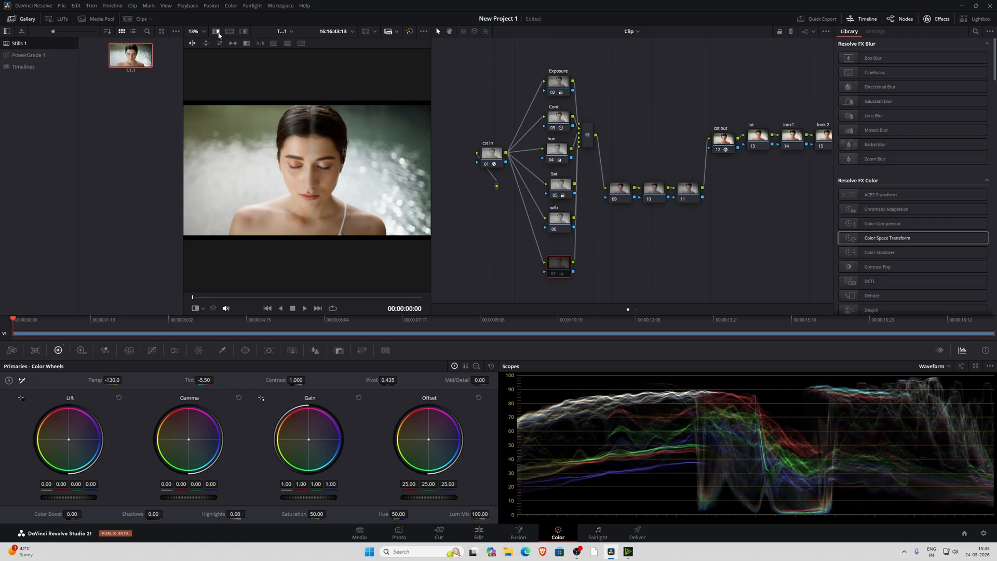
scroll(295, 119, up, 3)
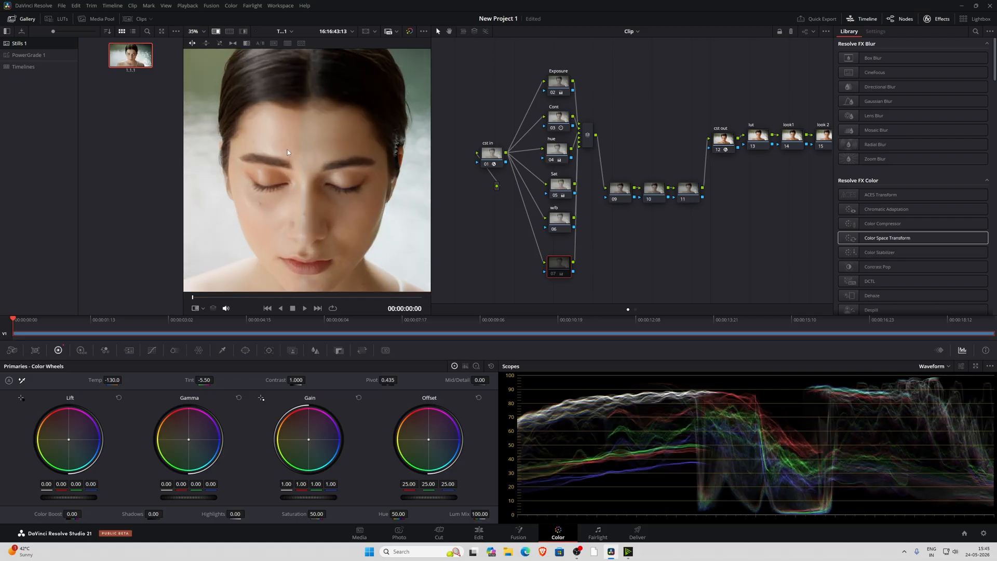
scroll(300, 160, up, 2)
scroll(301, 160, up, 1)
drag(302, 159, 199, 184)
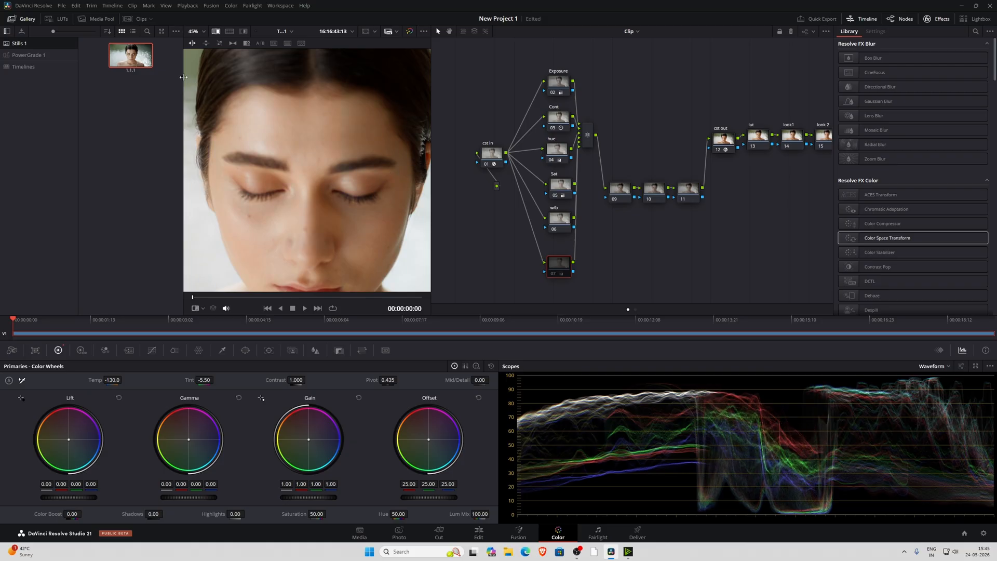
click(216, 32)
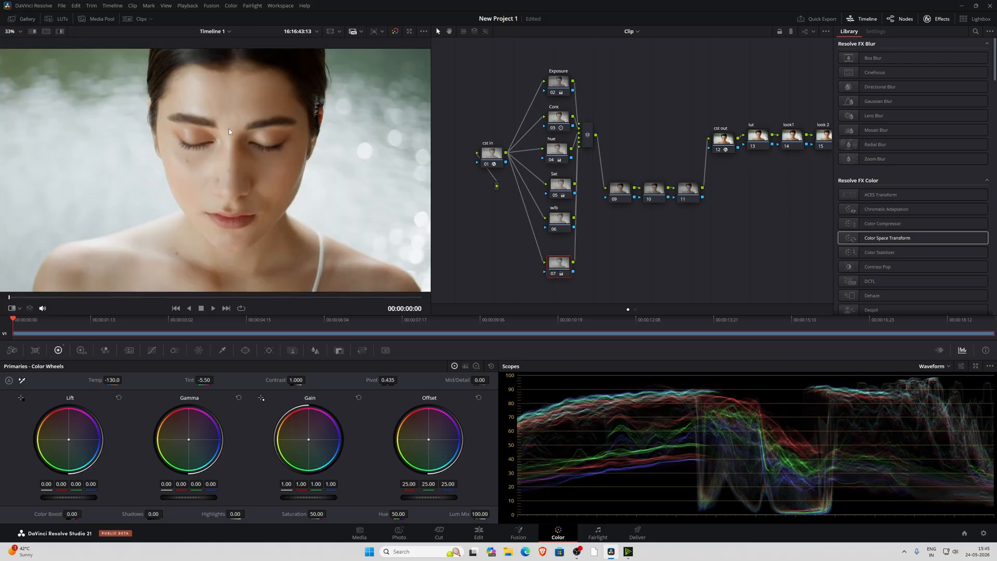
scroll(228, 129, down, 1)
scroll(283, 192, down, 1)
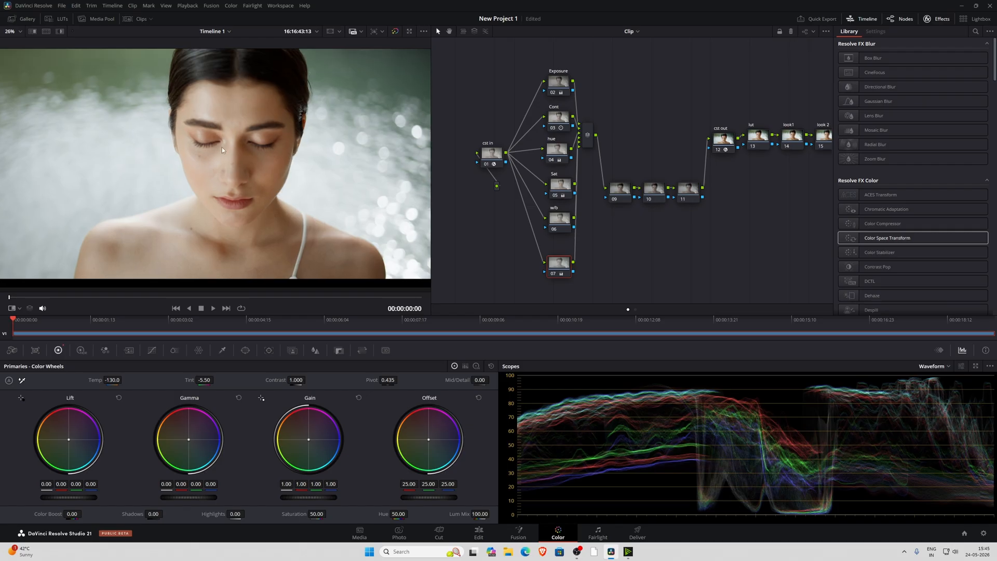
scroll(223, 148, down, 2)
Delete the empty w/b node and put the corrected white balance node in its place, labelled w/b
drag(568, 268, 575, 252)
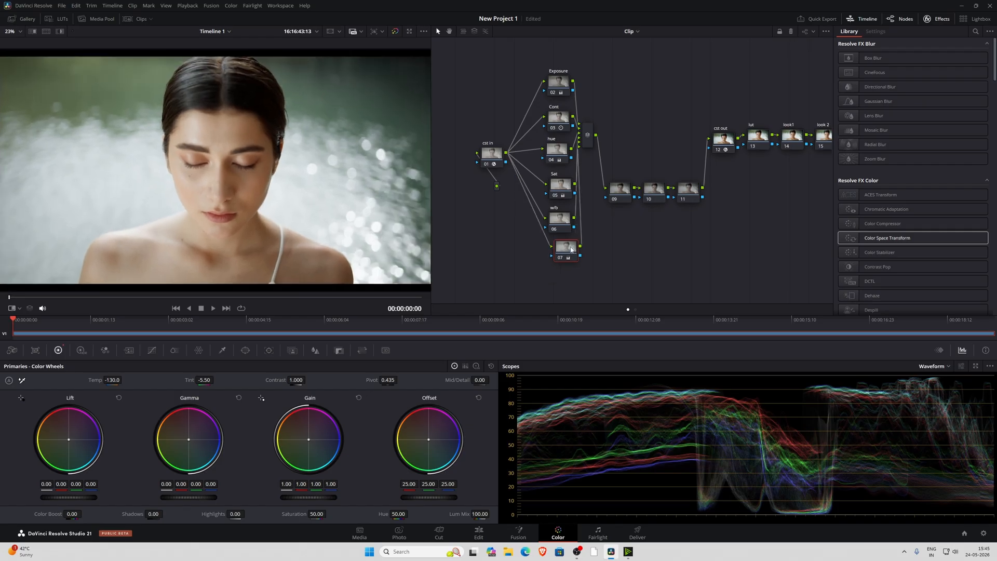
click(569, 230)
key(Delete)
drag(569, 256, 564, 237)
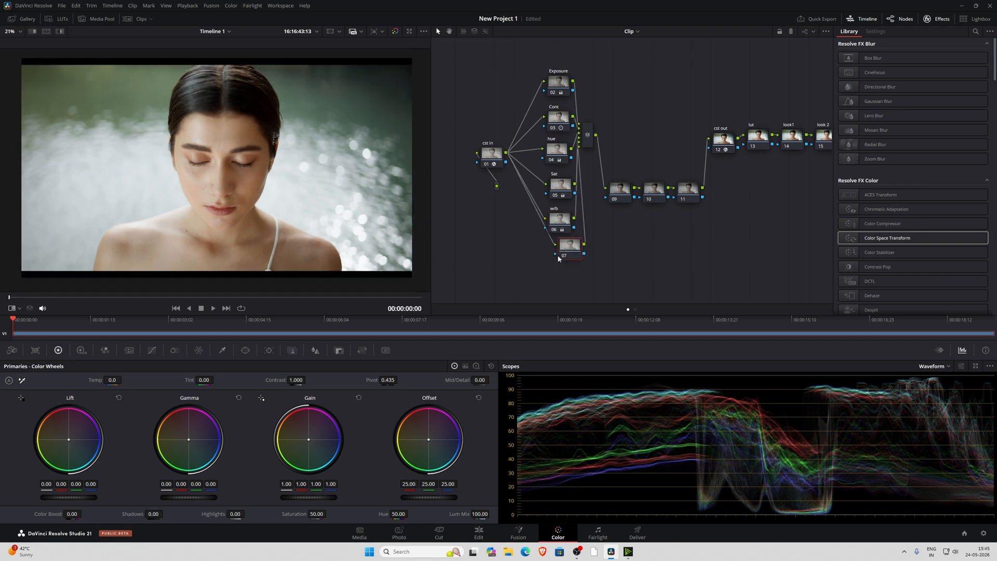
Add a parallel node labelled skin directly below the w/b node
drag(565, 252, 555, 258)
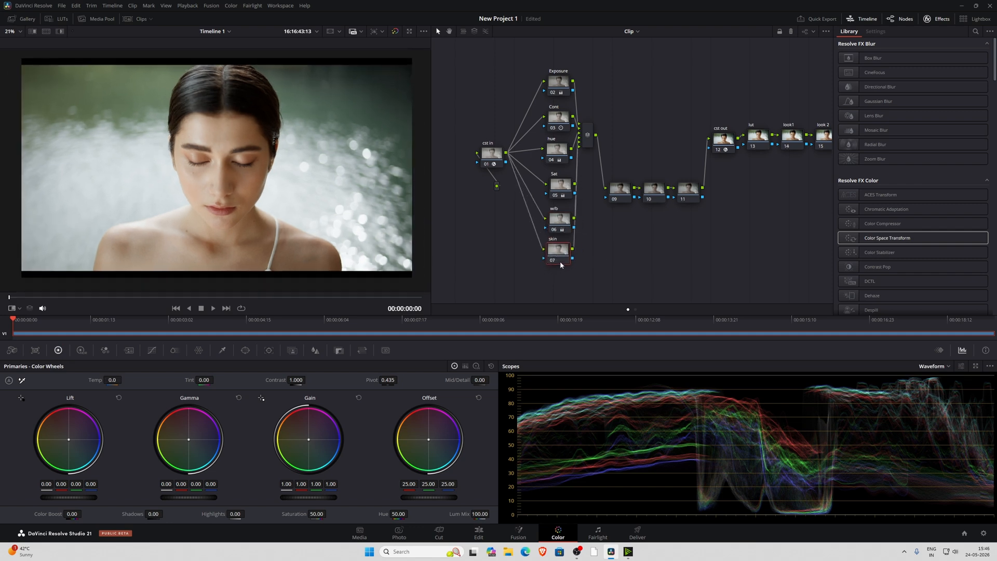
drag(560, 264, 565, 262)
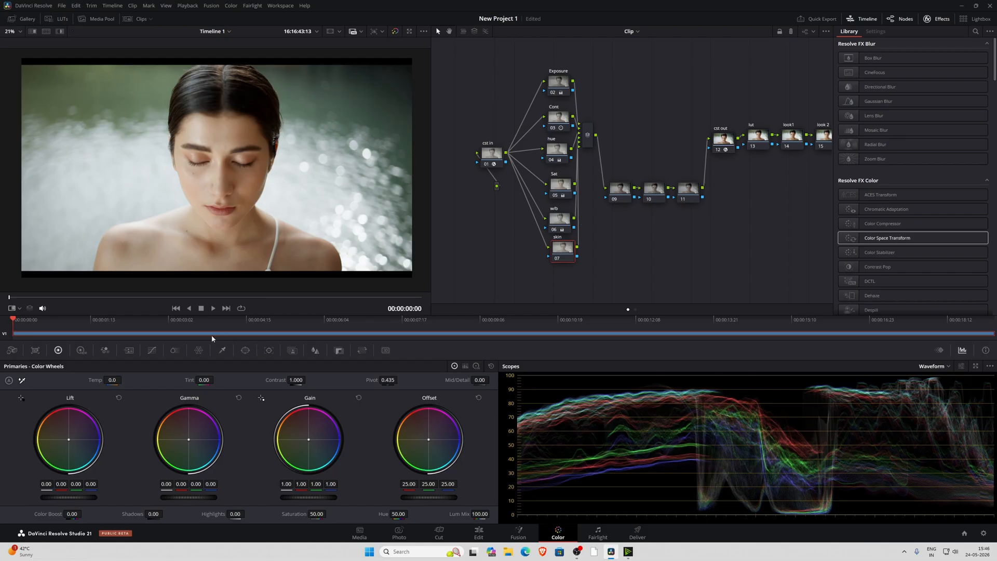
Sample the woman's skin with the HSL qualifier on the skin node and show the selection with Highlight
click(222, 351)
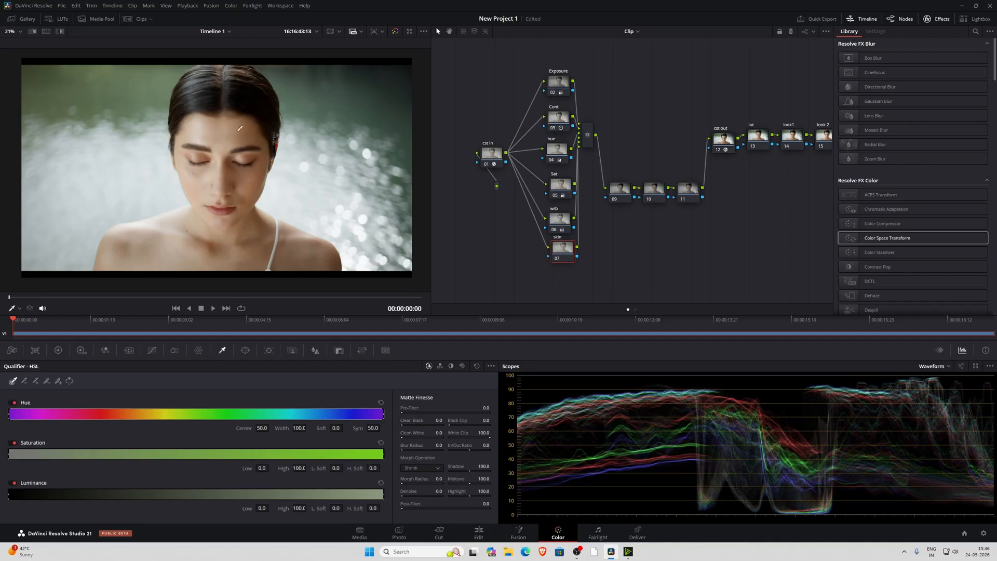
drag(231, 130, 235, 126)
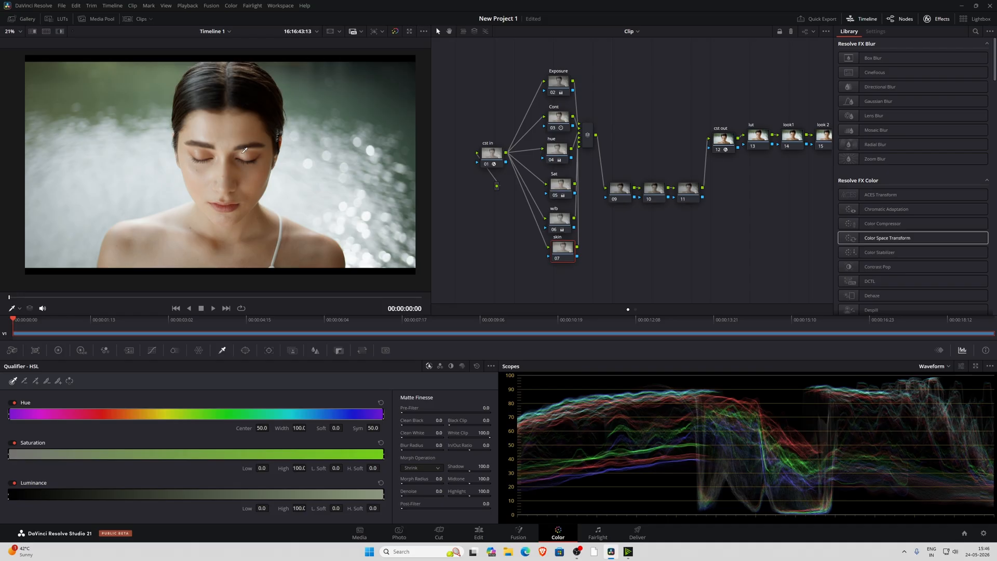
click(285, 175)
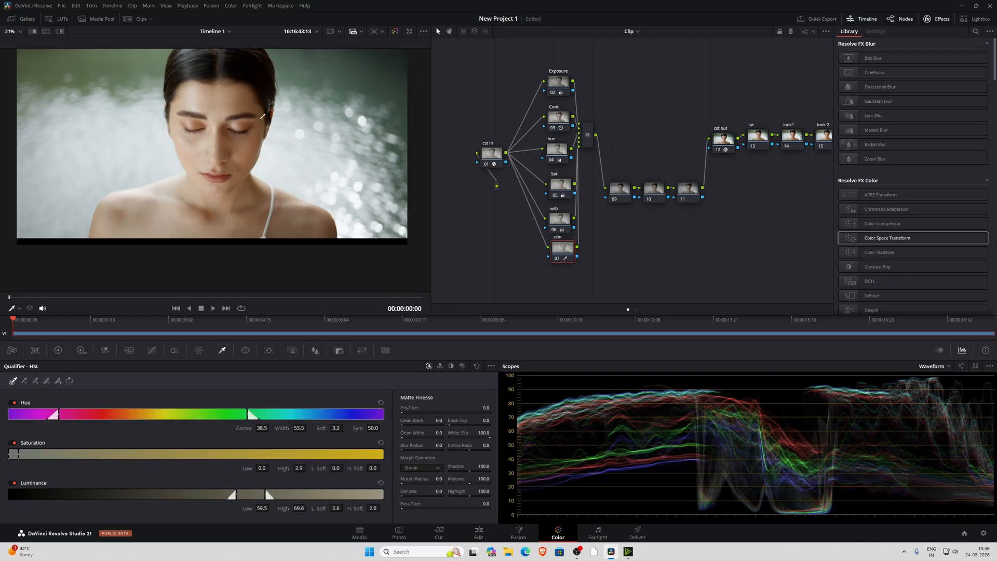
click(60, 32)
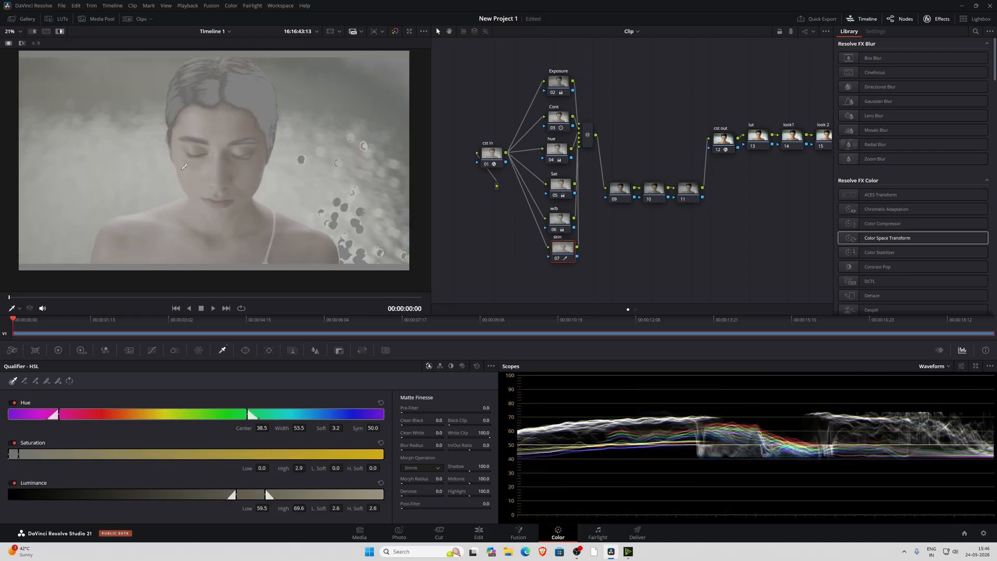
scroll(196, 148, up, 2)
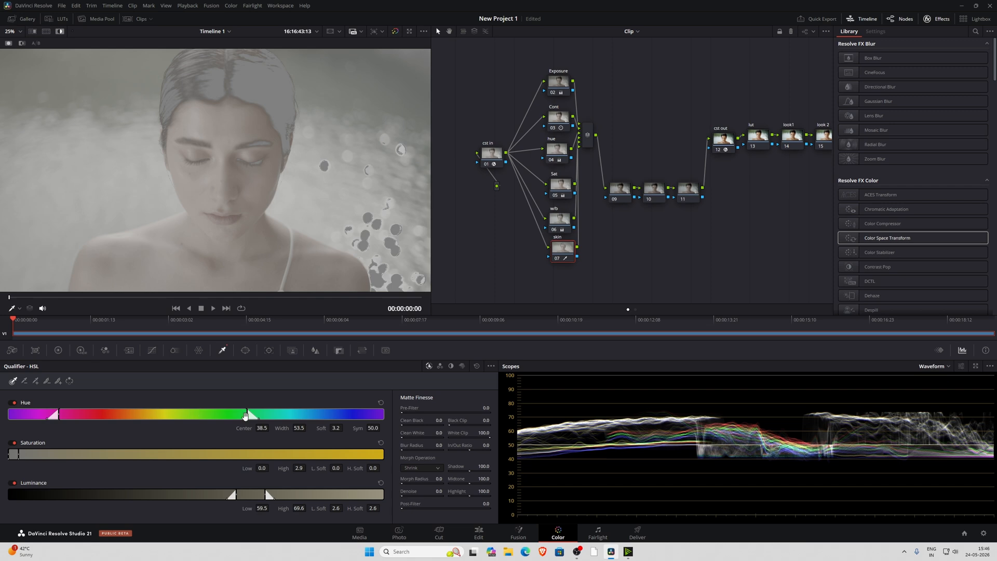
Refine the skin key to Hue center 36.4 and width 12.5, Saturation high 27.5, and Luminance low 60.2 and high 75.7
drag(248, 416, 165, 416)
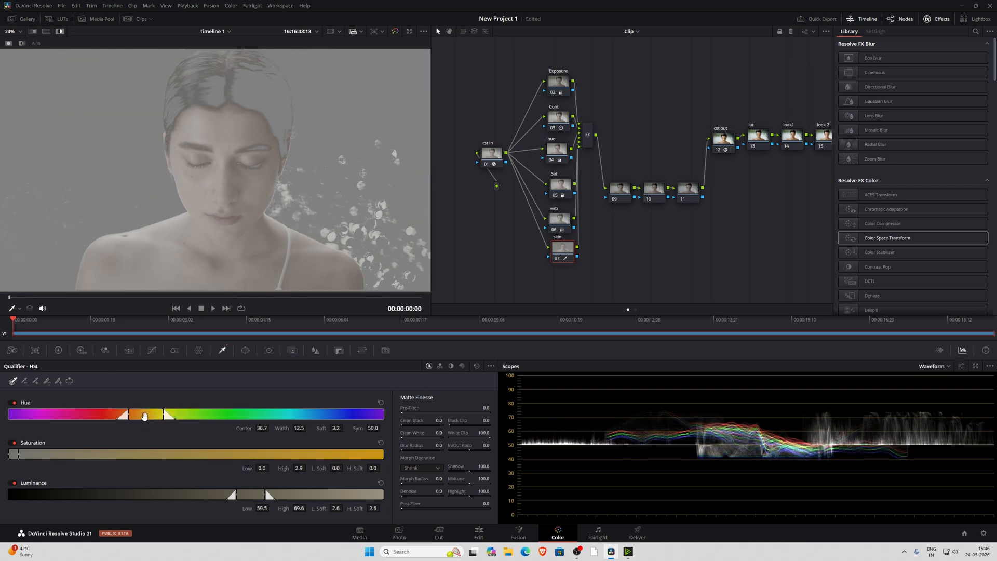
drag(143, 417, 148, 417)
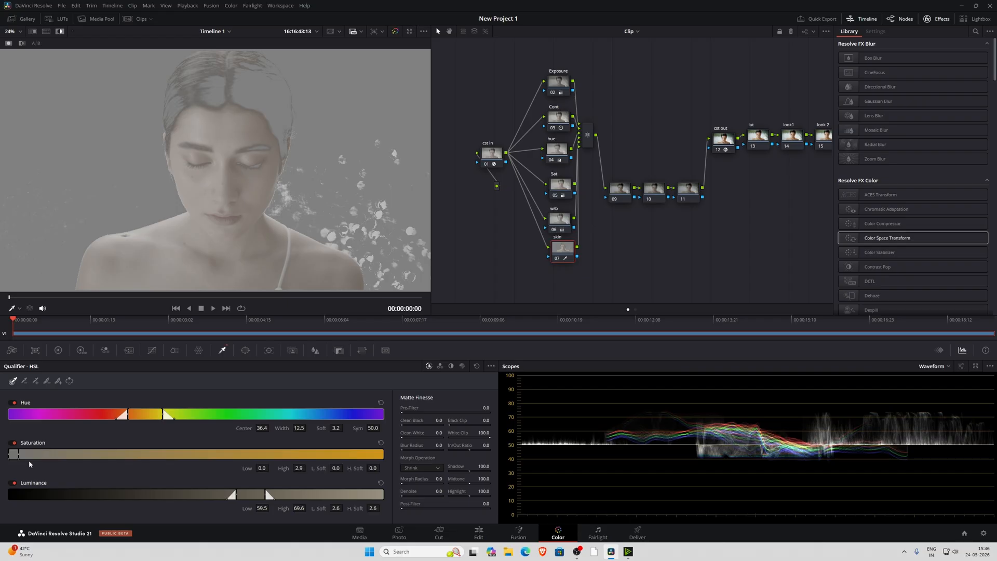
drag(18, 454, 32, 490)
scroll(210, 270, down, 1)
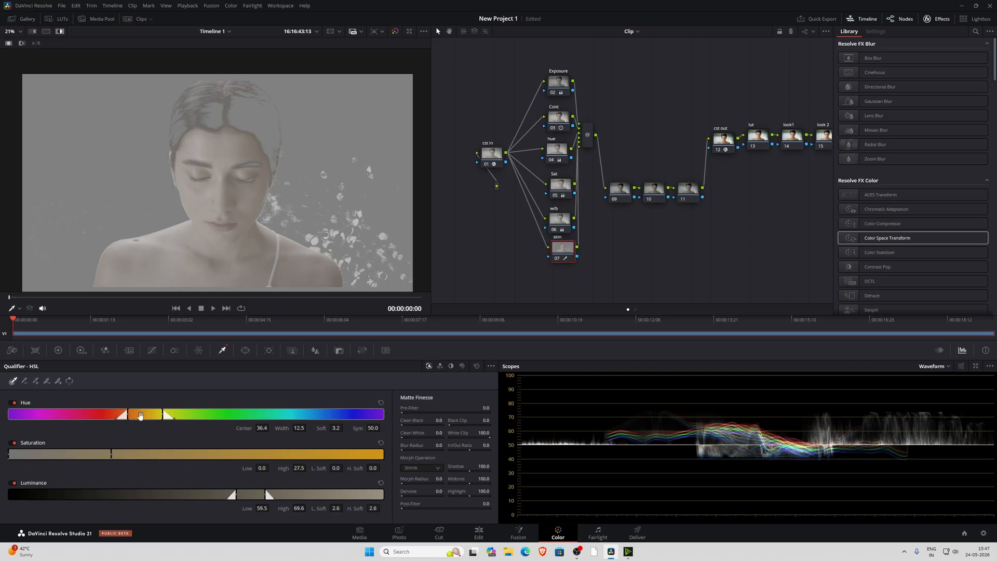
drag(232, 494, 289, 494)
Clean up the skin matte with Clean Black 5.6, Clean White 13.5, Denoise 18.0, Black Clip 3.8 and White Clip 80.4
scroll(117, 245, up, 6)
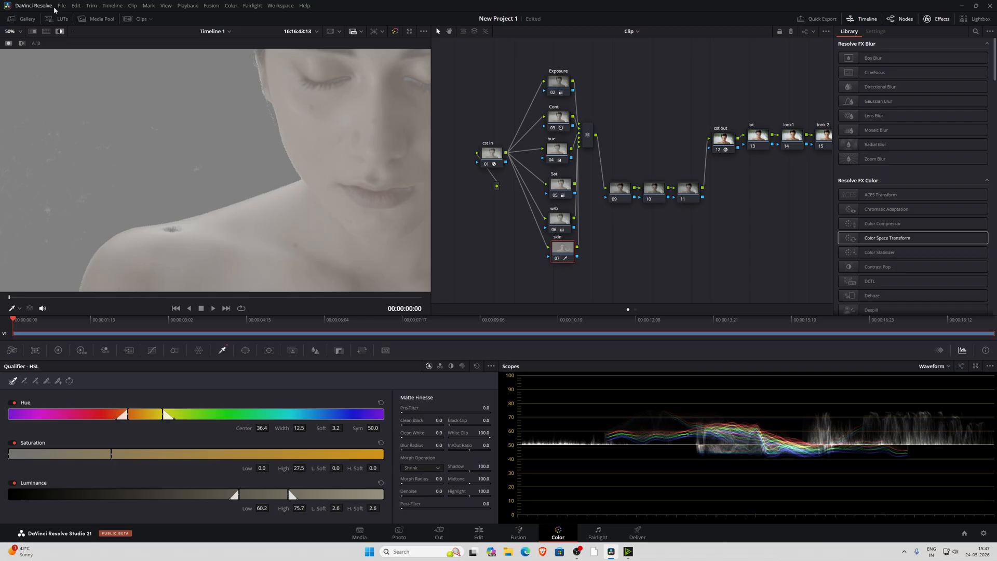
key(shift+h)
key(shift+h)
scroll(189, 235, up, 3)
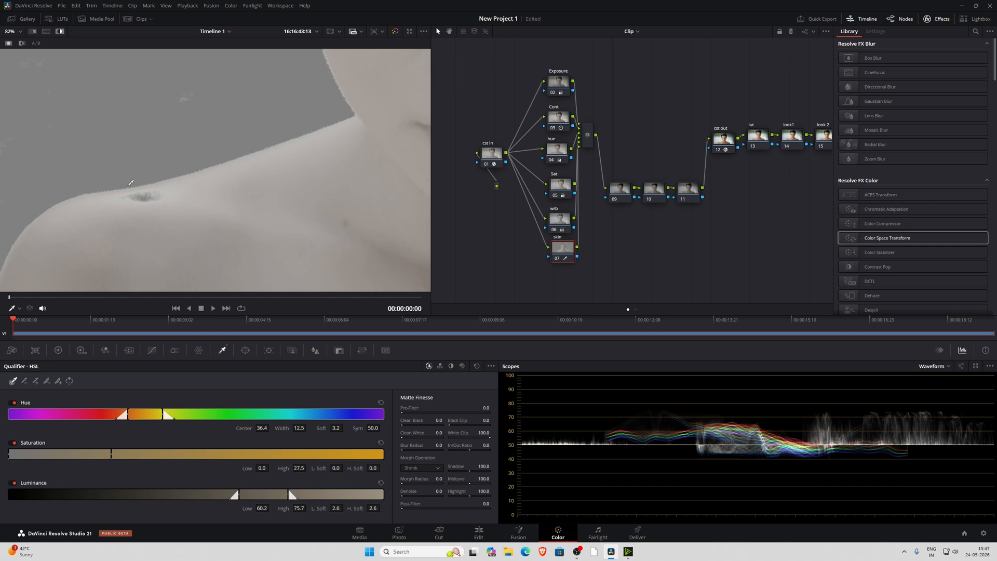
drag(410, 422, 458, 434)
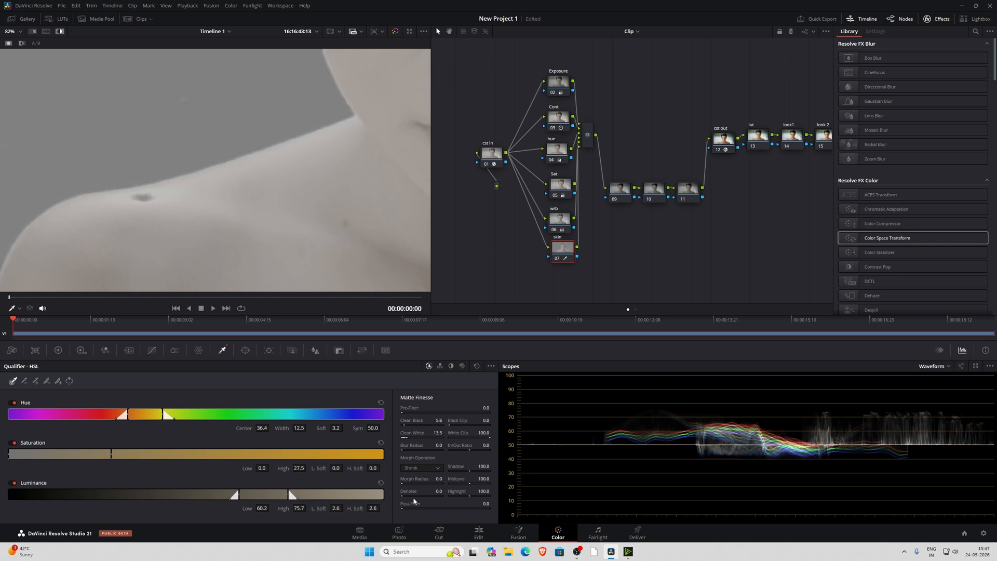
drag(403, 494, 416, 494)
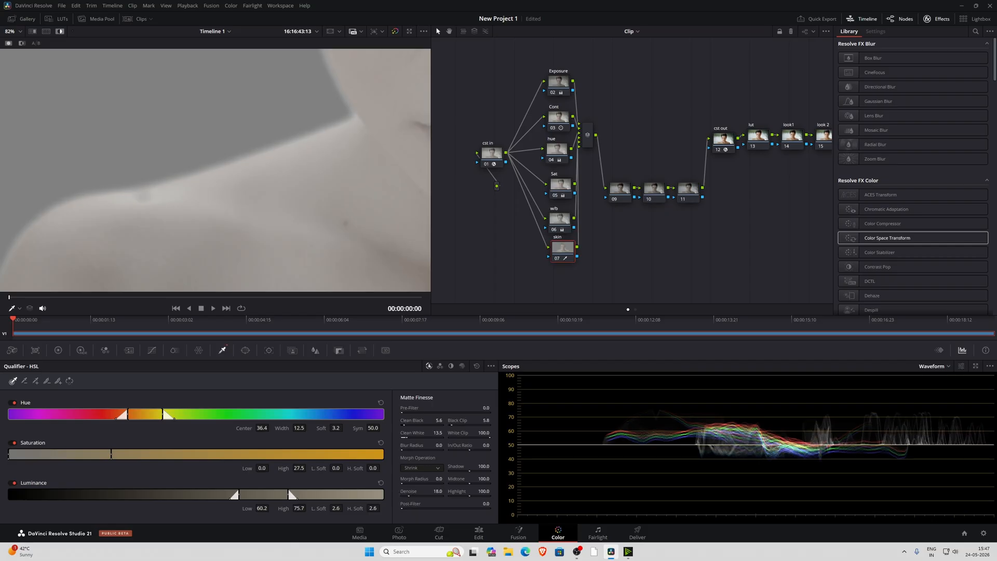
drag(456, 439, 422, 438)
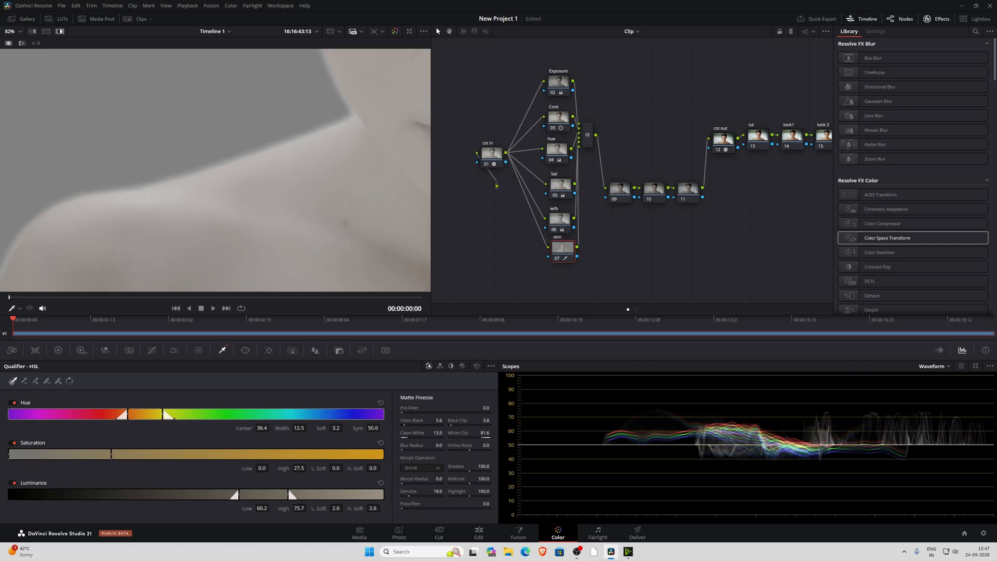
scroll(193, 200, down, 10)
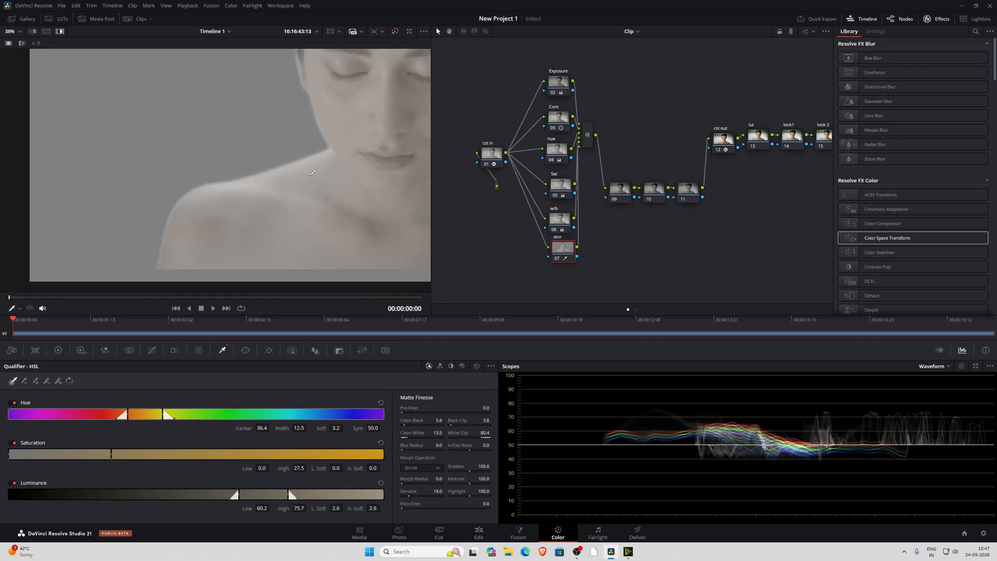
Refine the skin key with Clean White 0.0, Clean Black 53.5, Saturation H. Soft 19.7 and Luminance H. Soft 5.4, and turn off Highlight
scroll(283, 139, up, 4)
scroll(283, 139, up, 1)
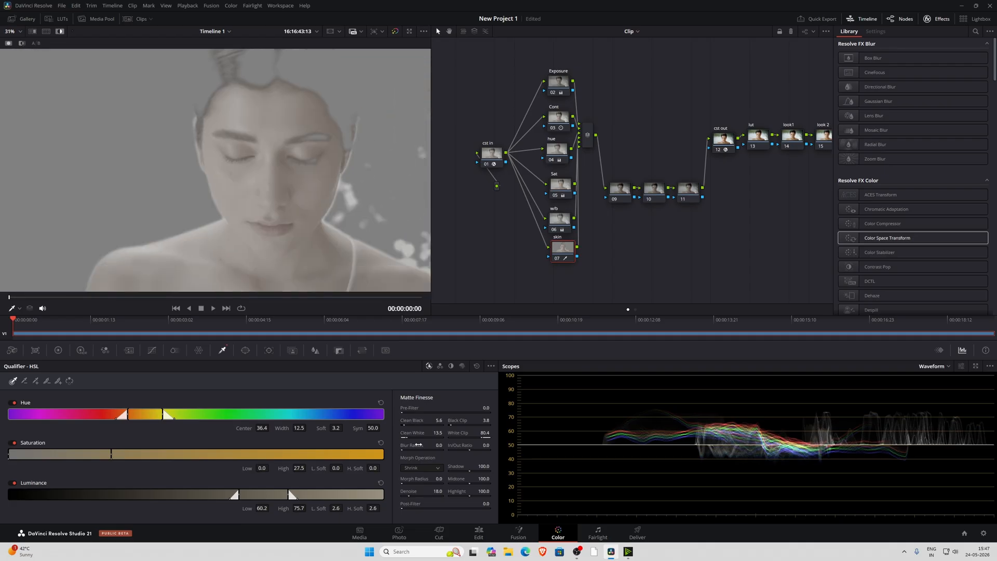
drag(417, 435, 408, 435)
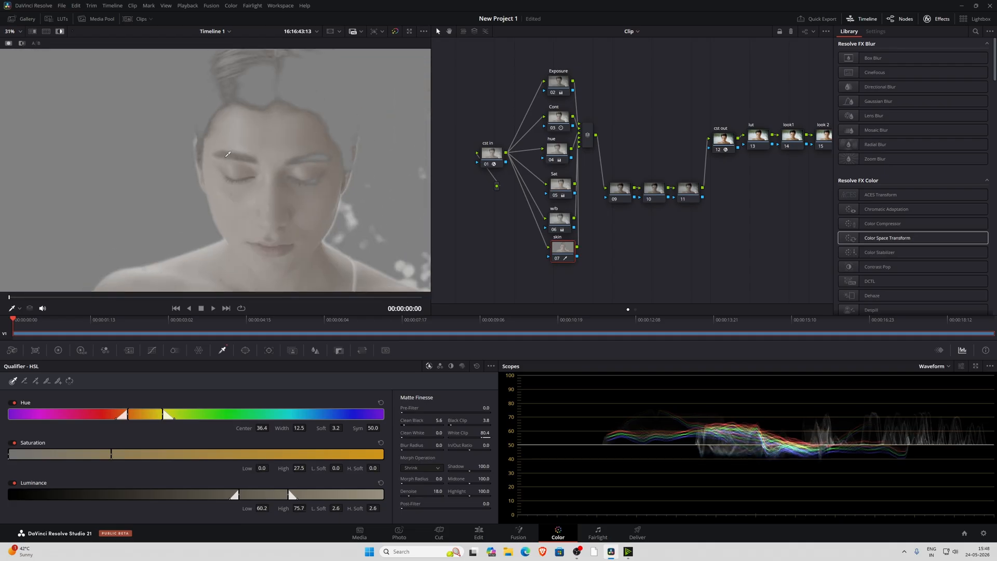
click(24, 381)
drag(291, 493, 299, 493)
drag(409, 424, 417, 423)
drag(416, 423, 424, 424)
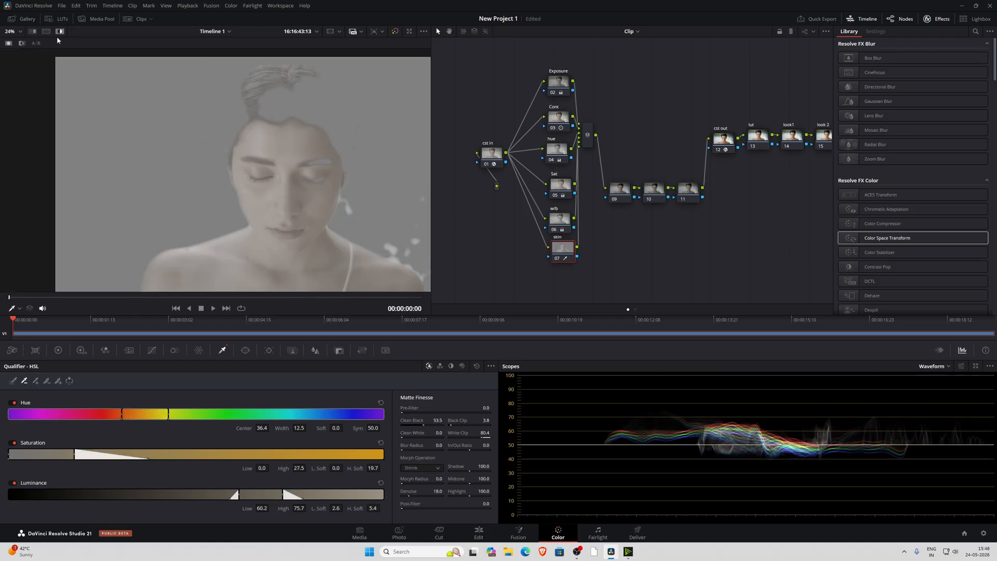
click(60, 32)
scroll(244, 148, down, 2)
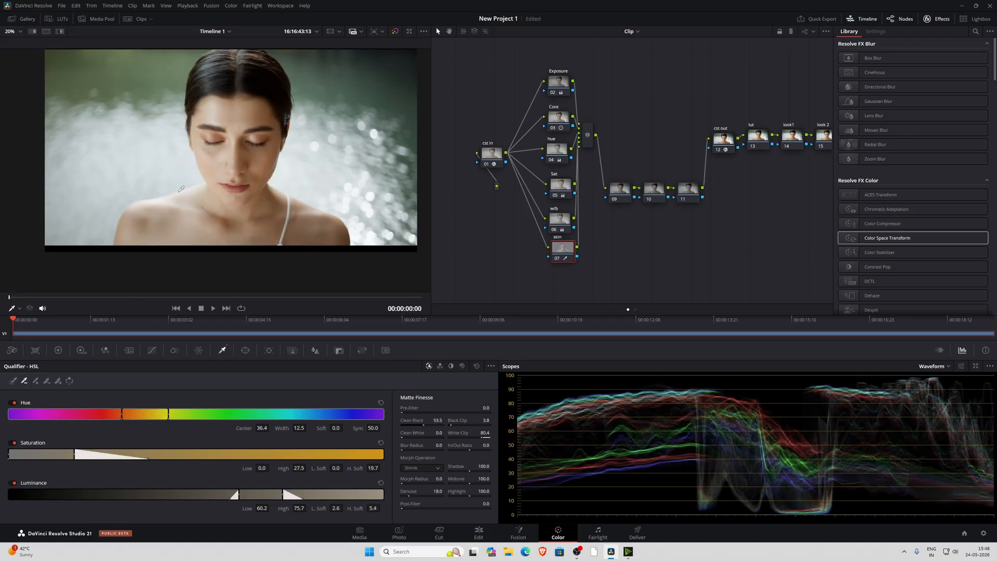
Switch the scope to Vectorscope and bring up the primary color wheels for the skin node
click(951, 366)
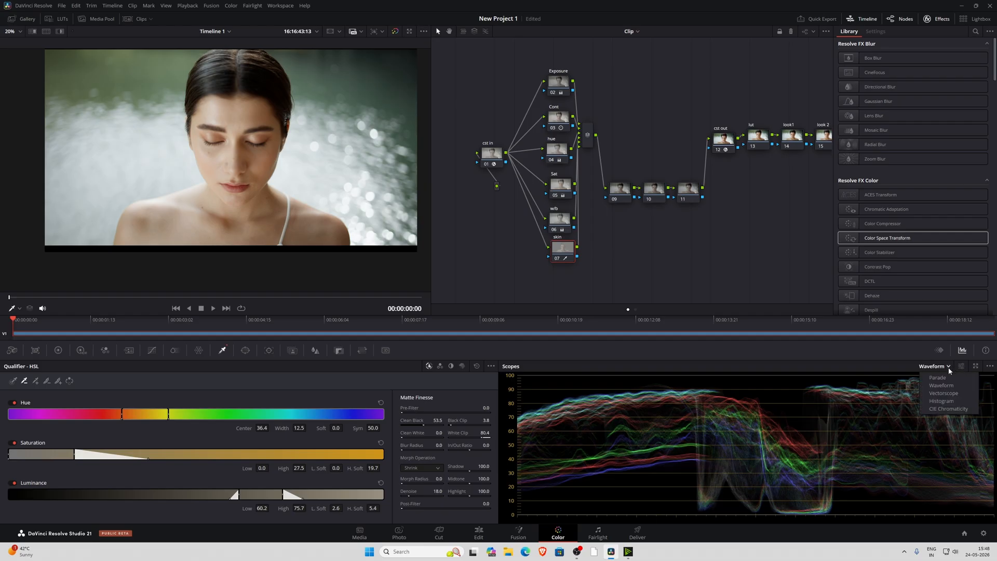
click(944, 393)
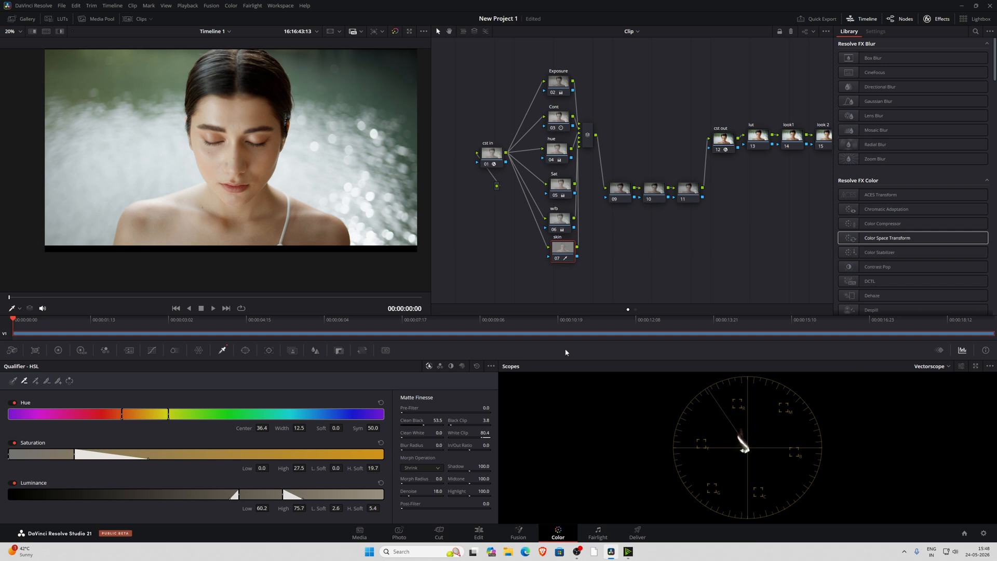
click(59, 350)
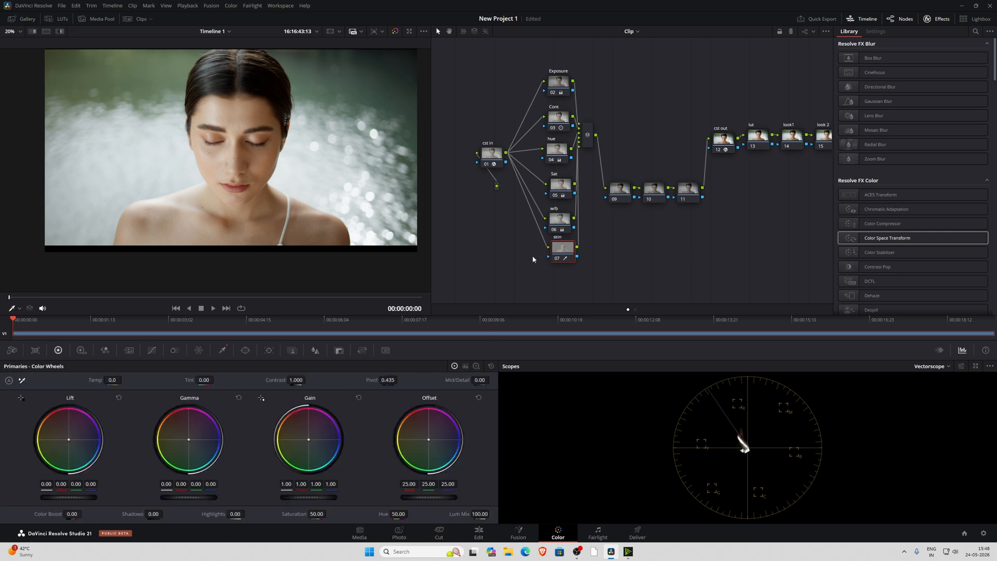
drag(566, 256, 570, 258)
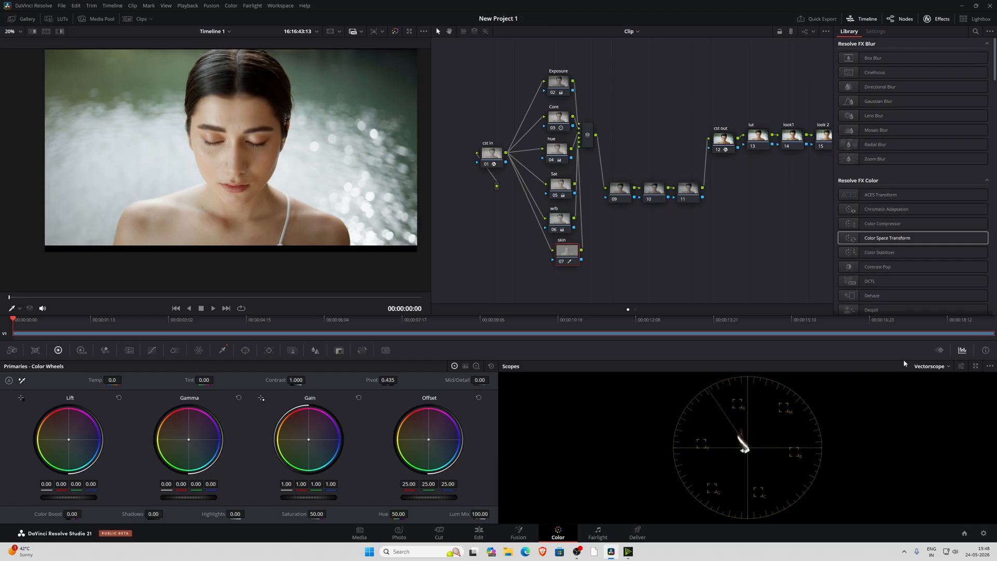
Shift the skin node's Offset to red 24.85, green 24.63 and blue 26.00 against the skin tone line on an enlarged vectorscope
click(976, 367)
drag(681, 188, 673, 115)
click(677, 128)
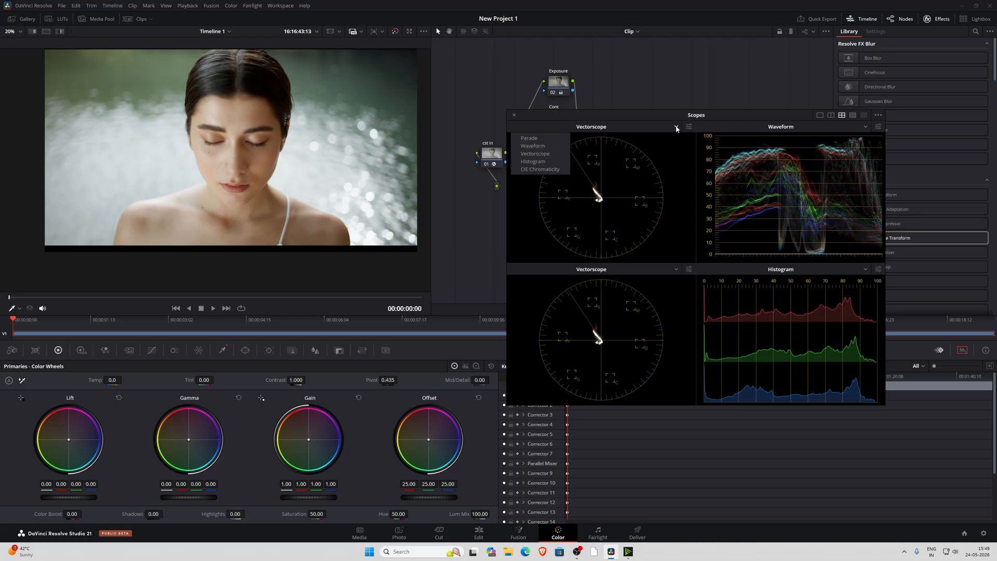
click(541, 139)
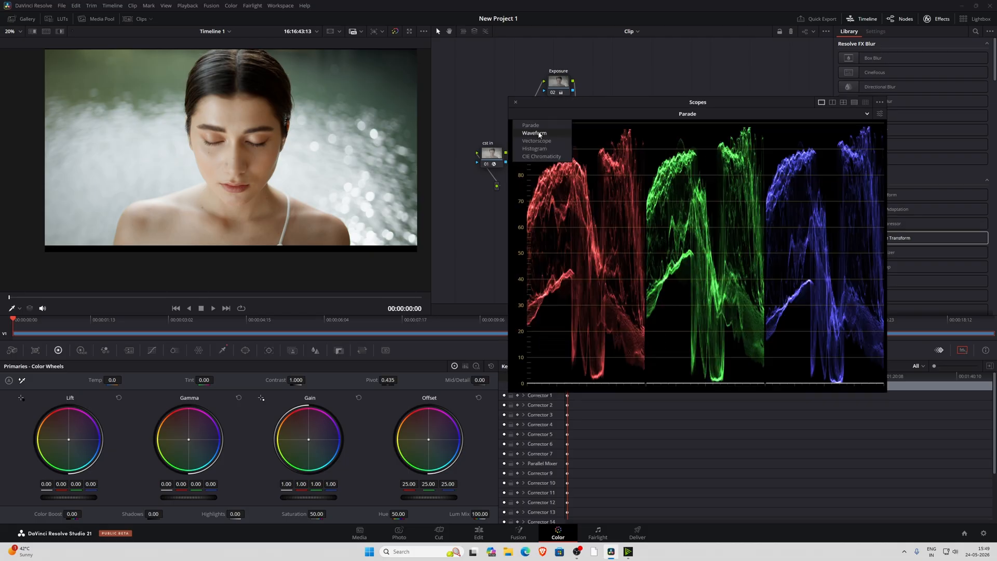
click(540, 142)
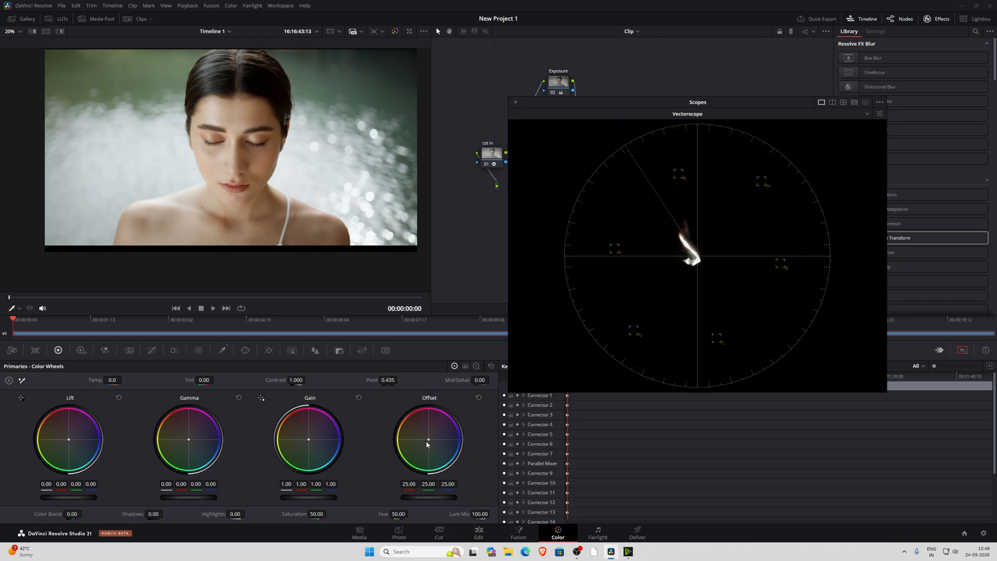
drag(429, 442, 430, 440)
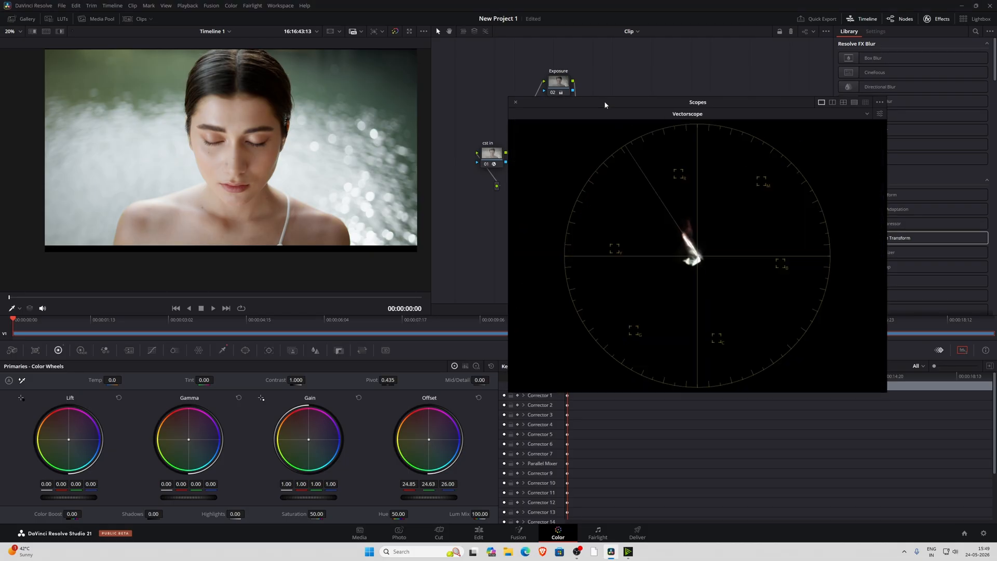
click(516, 103)
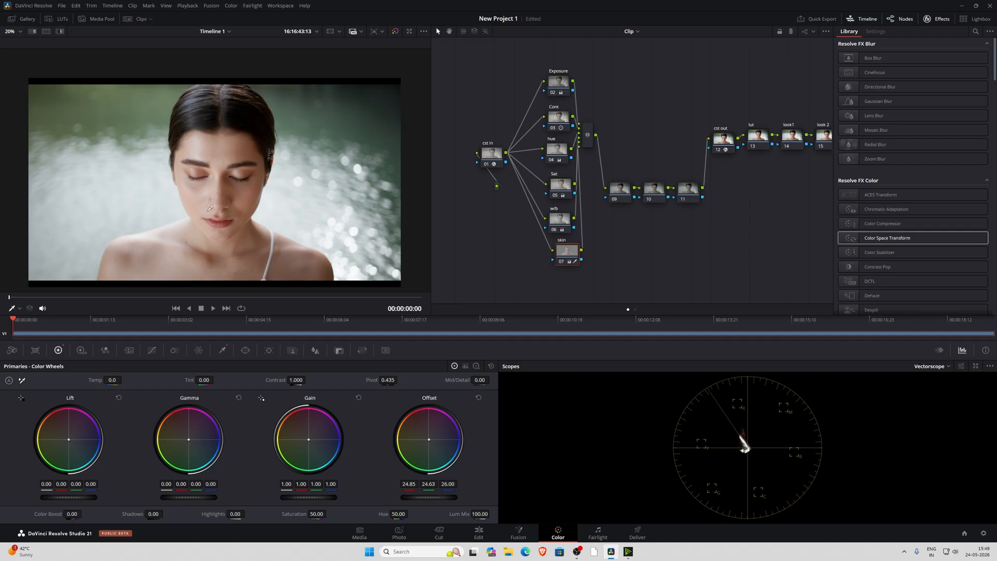
Fit the clip in the viewer and line up nodes 09, 10 and 11 between the parallel mixer and cst out
click(19, 32)
click(25, 43)
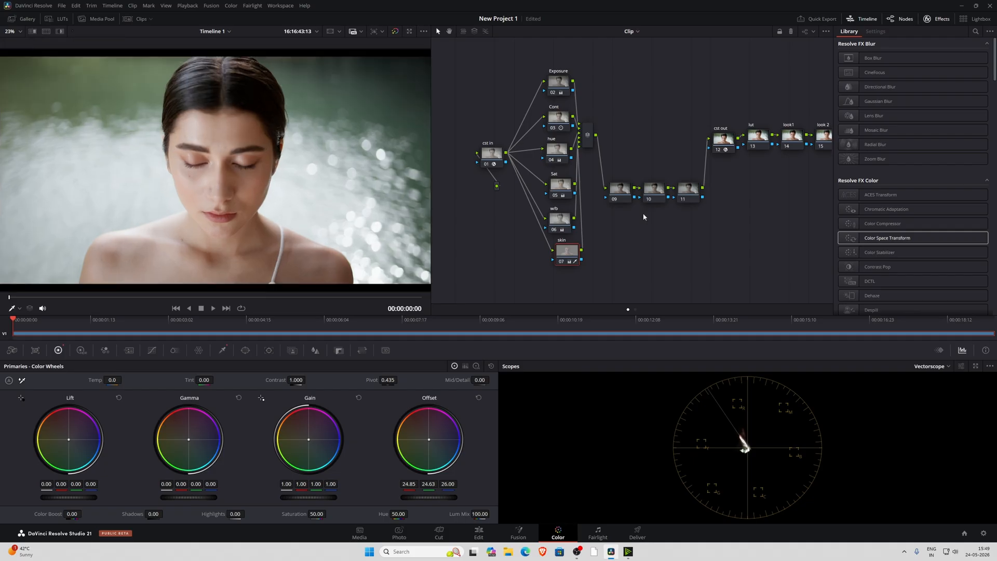
drag(644, 214, 636, 210)
mouse_move(688, 165)
mouse_down()
mouse_move(597, 204)
mouse_move(599, 218)
mouse_move(617, 135)
mouse_up()
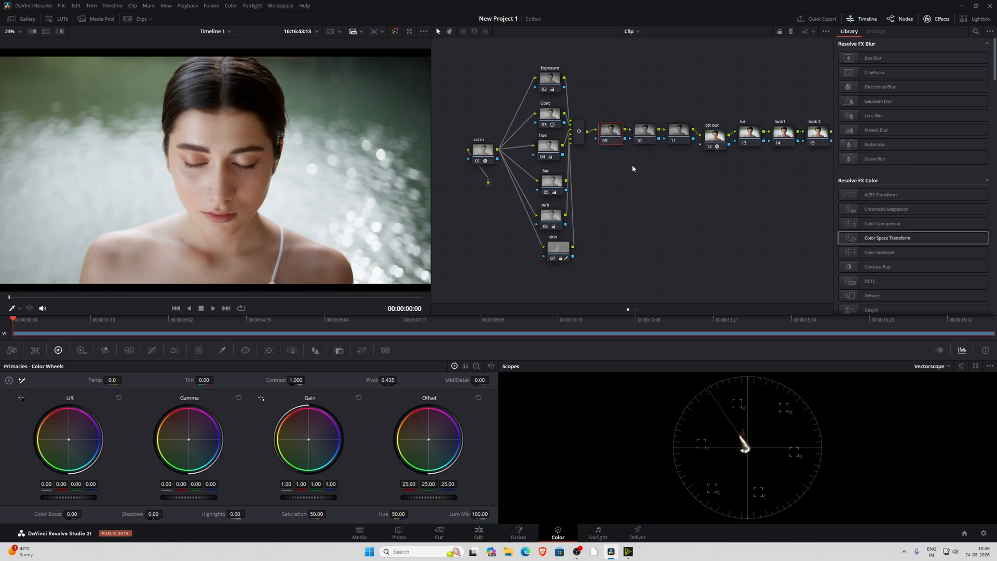
drag(695, 104, 607, 130)
scroll(309, 202, down, 1)
scroll(296, 186, up, 1)
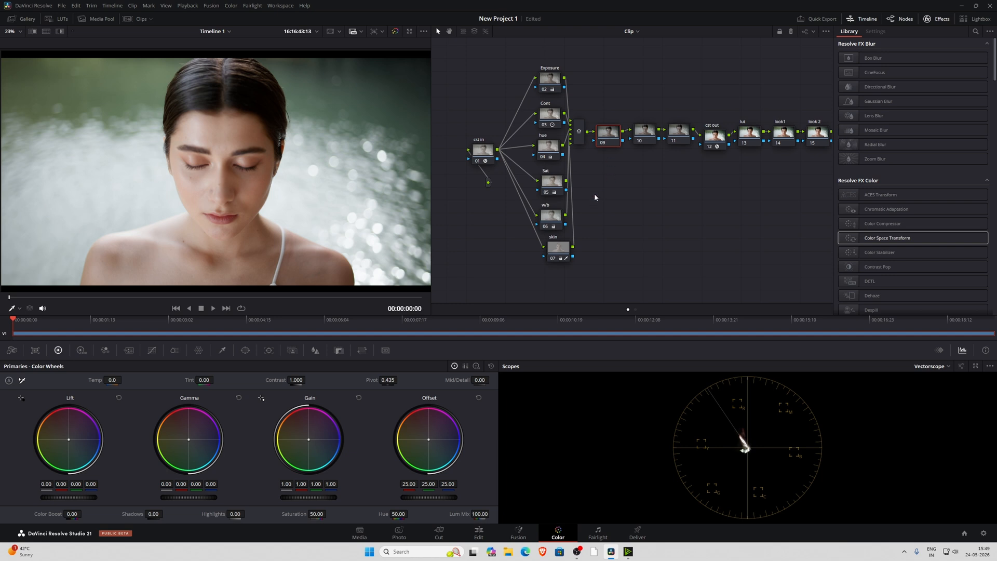
drag(526, 66, 603, 283)
drag(629, 131, 707, 165)
click(709, 159)
click(679, 196)
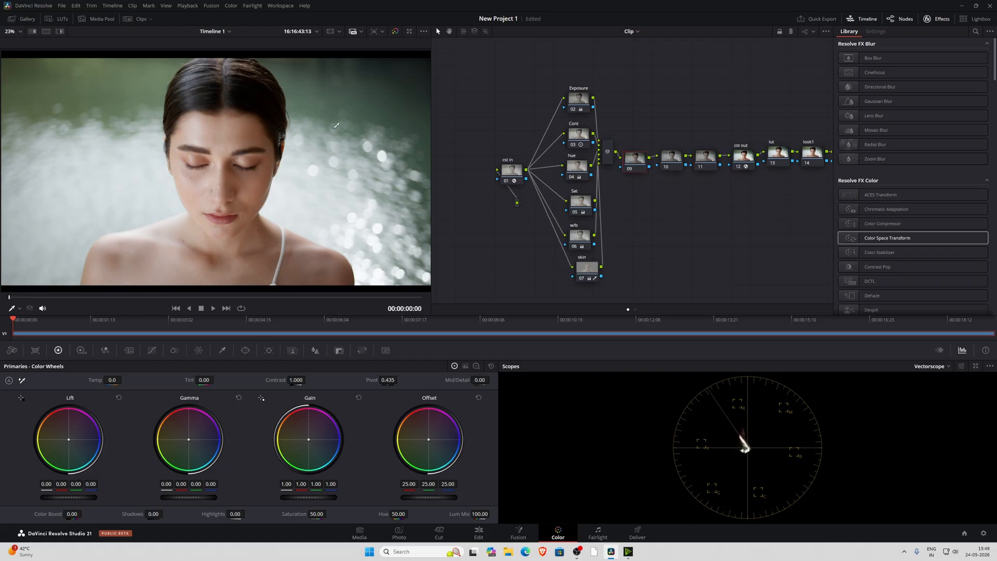
Shape node 09's custom curve by lowering the white point, adding a midtone point and moving the black point slightly inward
click(152, 350)
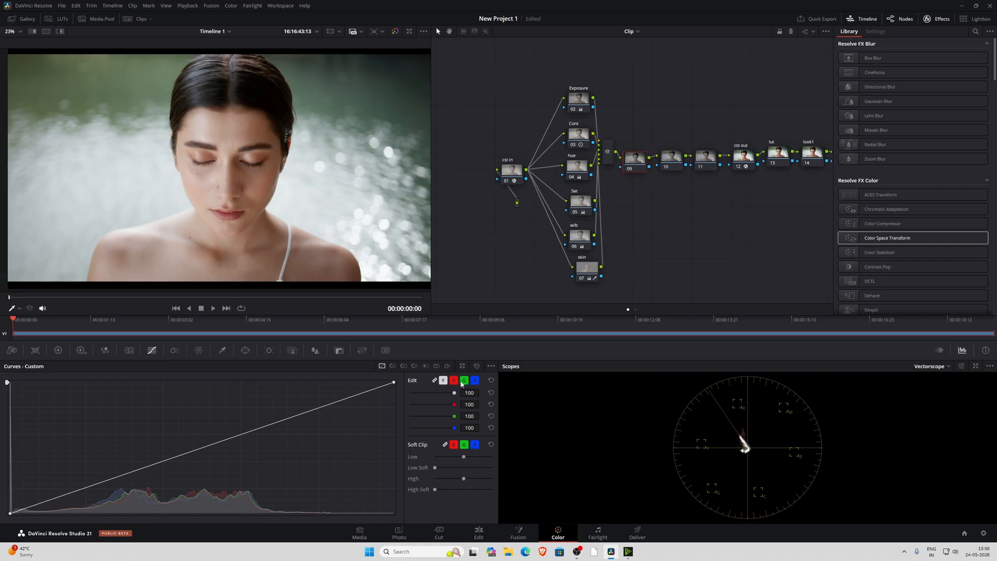
scroll(286, 113, down, 1)
scroll(286, 113, up, 1)
drag(288, 112, 283, 122)
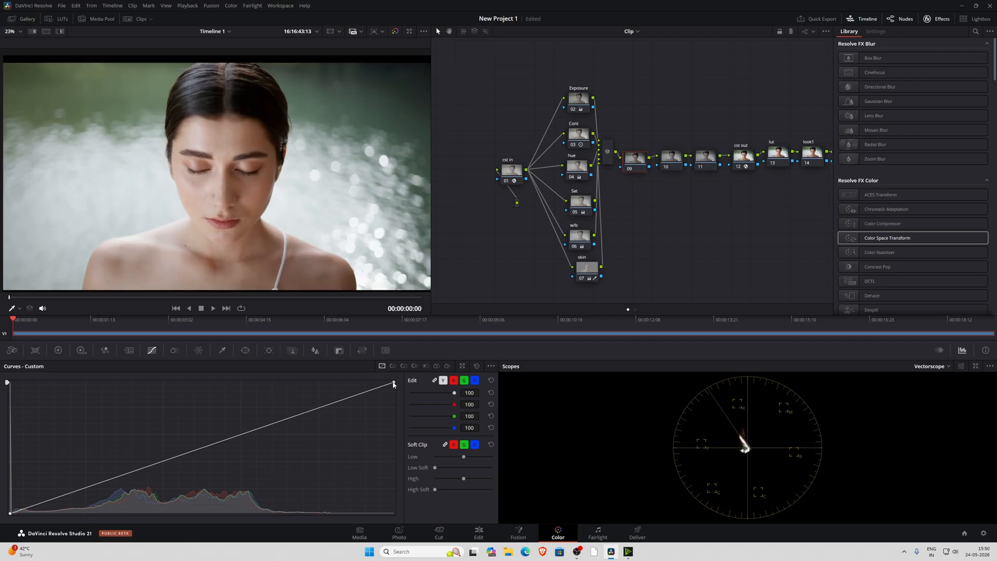
click(319, 409)
click(239, 434)
click(161, 460)
click(85, 487)
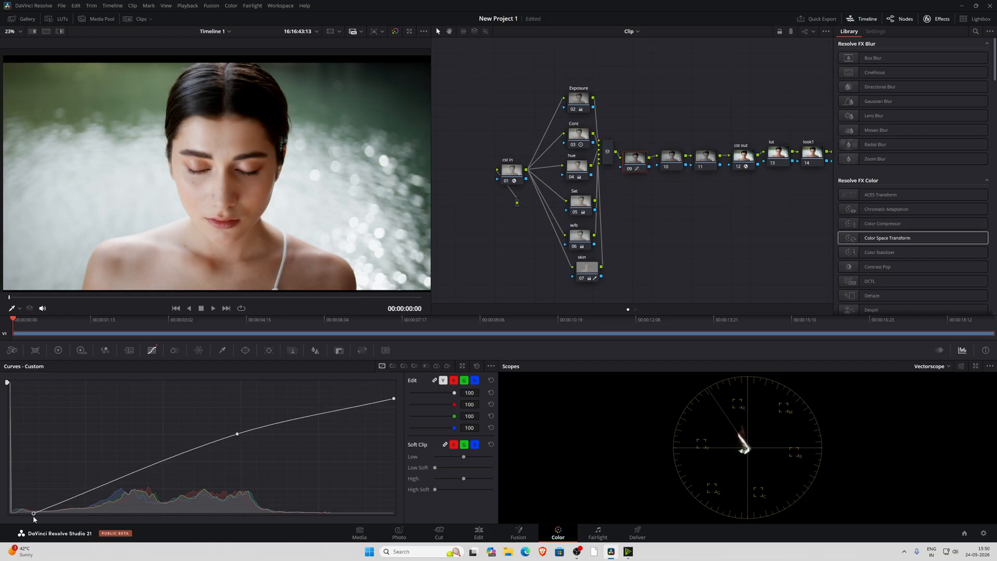
drag(33, 516, 28, 516)
scroll(249, 244, down, 3)
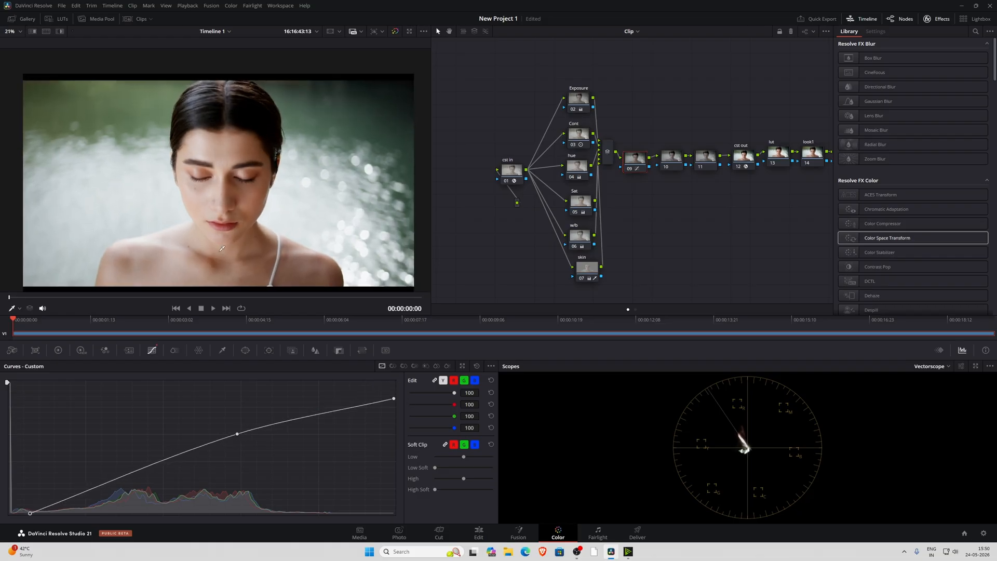
With node 09's log wheels, raise Highlights to about 0.63, shift their tint towards warm and tint the shadows slightly cool
click(58, 351)
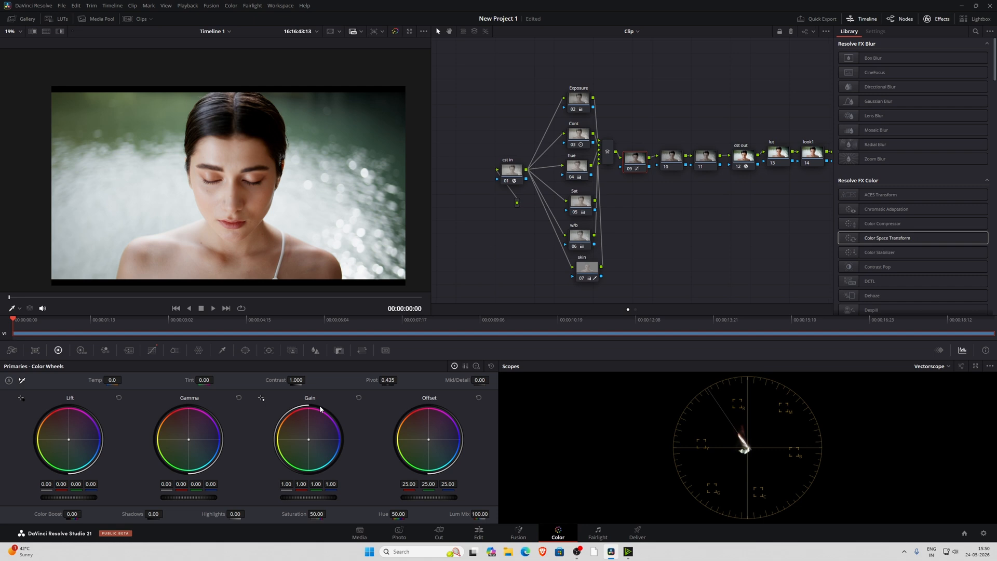
click(476, 366)
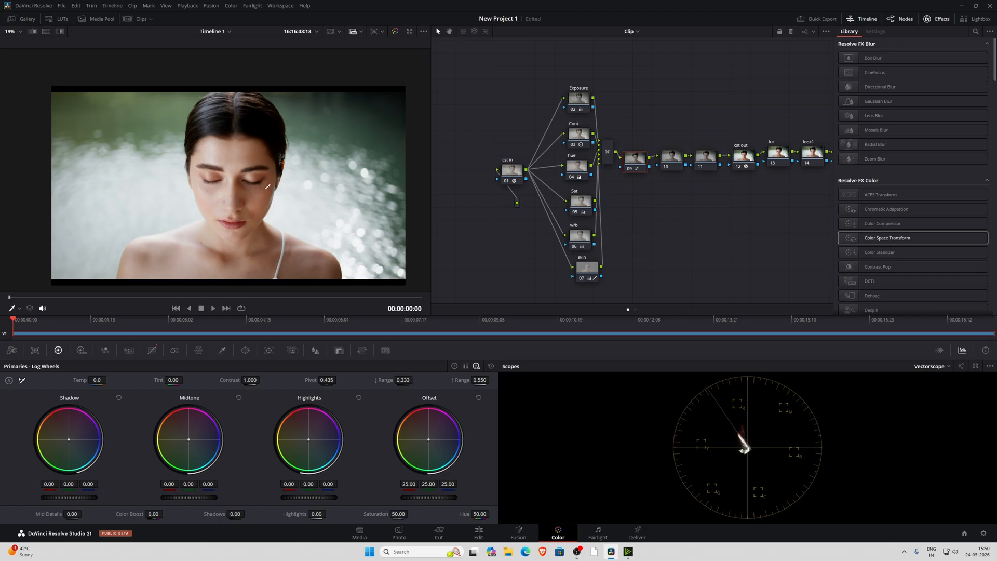
key(ctrl+s)
drag(317, 503, 348, 503)
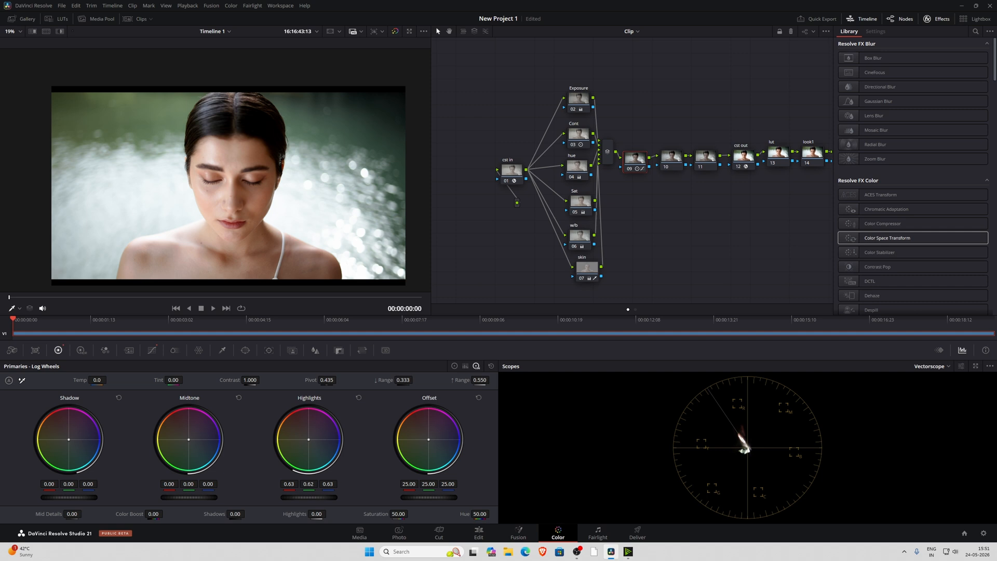
mouse_move(310, 438)
mouse_down()
mouse_move(322, 444)
mouse_move(299, 433)
mouse_up()
drag(71, 442, 73, 446)
Select node 10 and bring up its custom curve
click(672, 157)
click(152, 350)
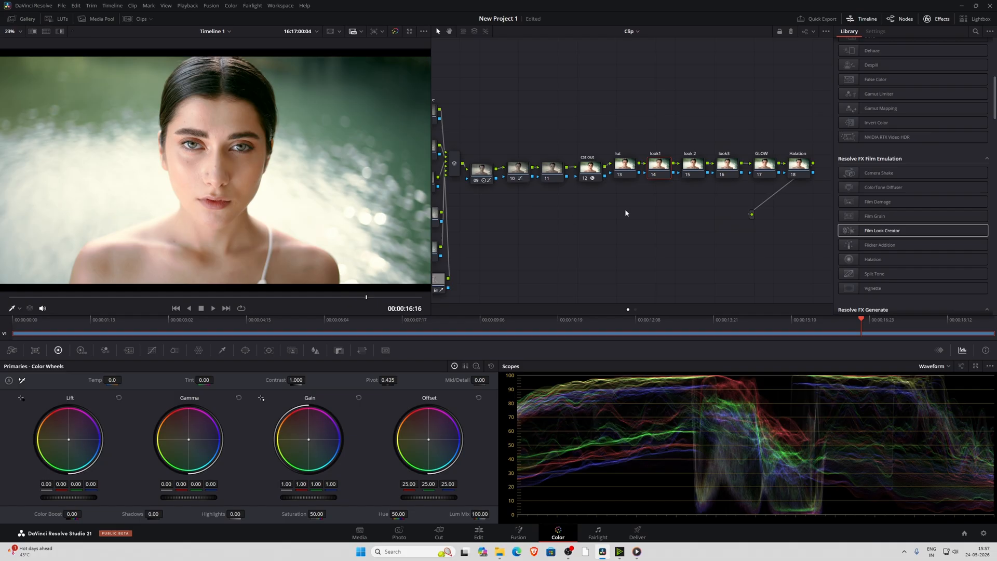
Connect the skin node's key output to the key input of node look1 and tidy the positions of both nodes
drag(626, 213, 659, 207)
drag(685, 164, 687, 176)
drag(530, 257, 544, 256)
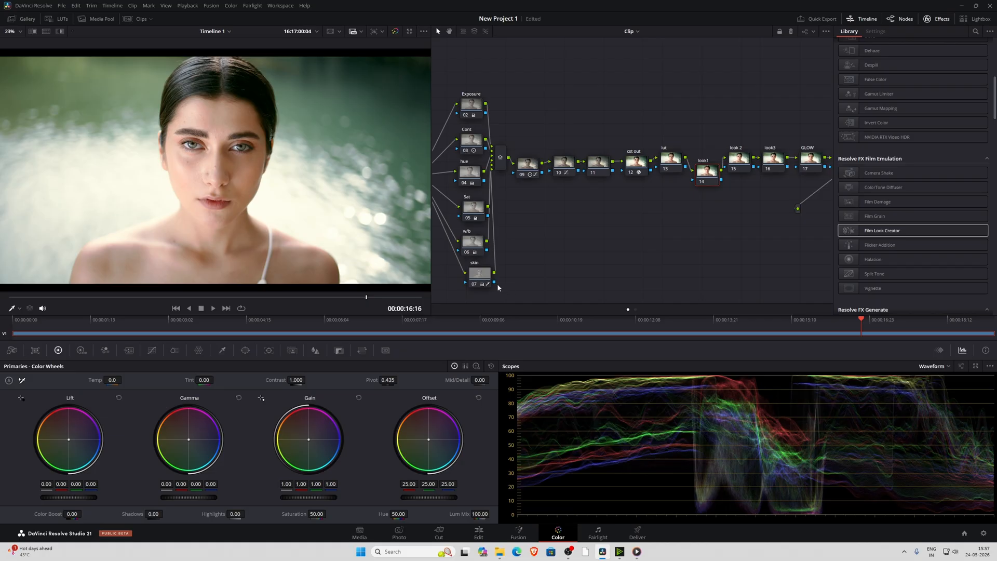
drag(494, 282, 695, 178)
drag(490, 278, 486, 275)
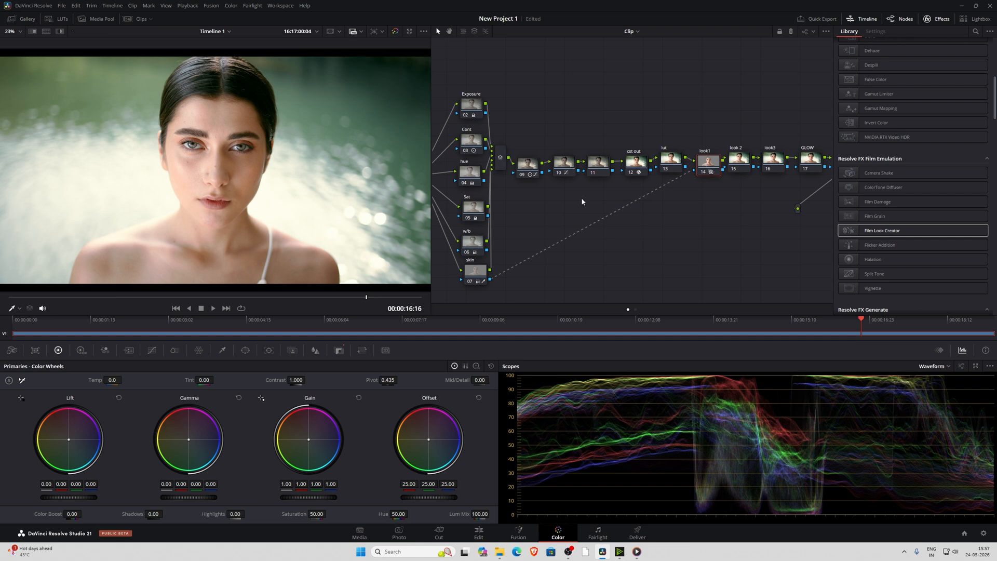
Sharpen the skin on node look1 by setting the Blur Radius to 0.45 on all three channels
scroll(218, 173, up, 10)
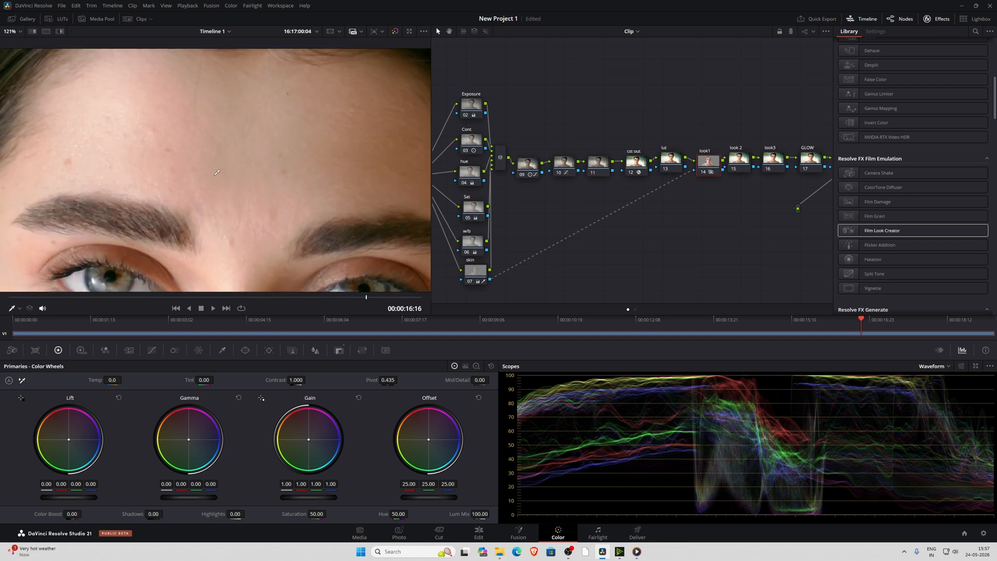
drag(217, 173, 215, 186)
drag(290, 151, 305, 106)
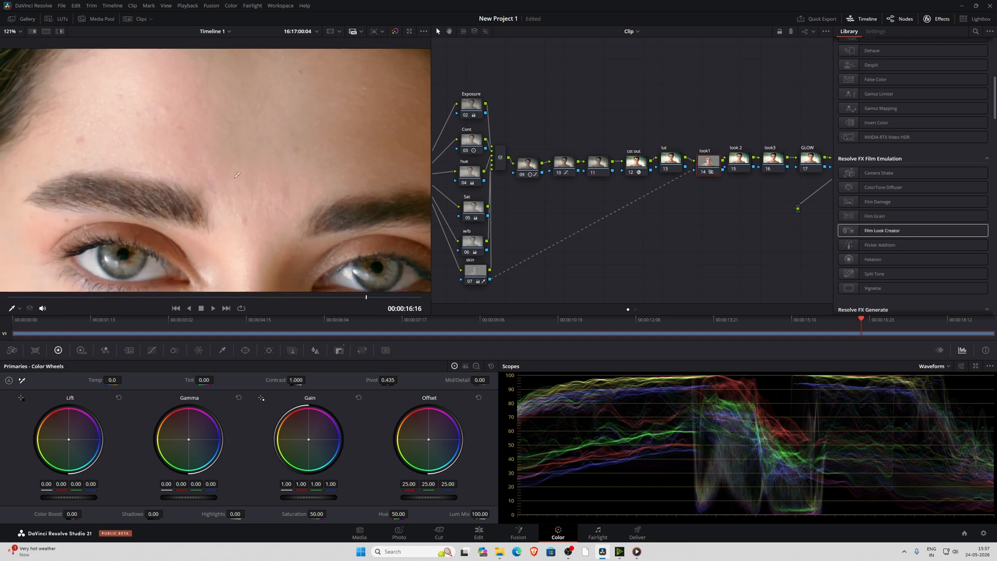
click(315, 351)
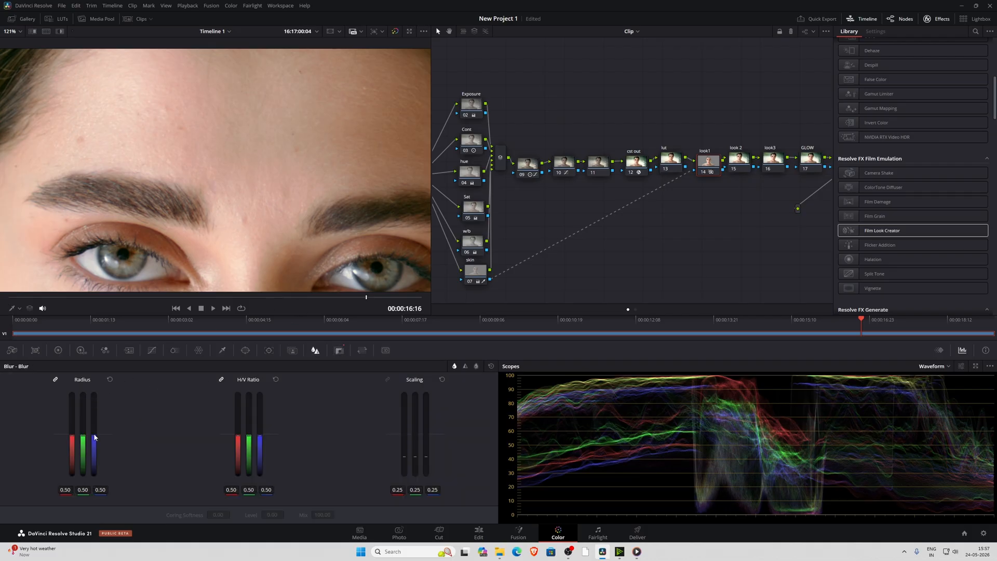
drag(94, 436, 94, 437)
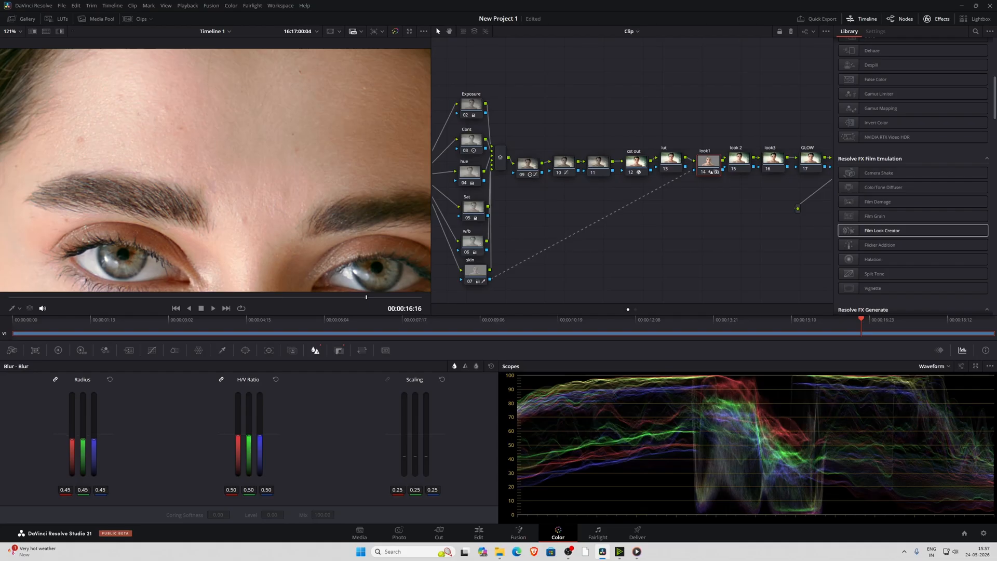
Compare the skin texture with node look1 disabled and enabled, then fit the whole frame in the viewer
scroll(203, 164, up, 1)
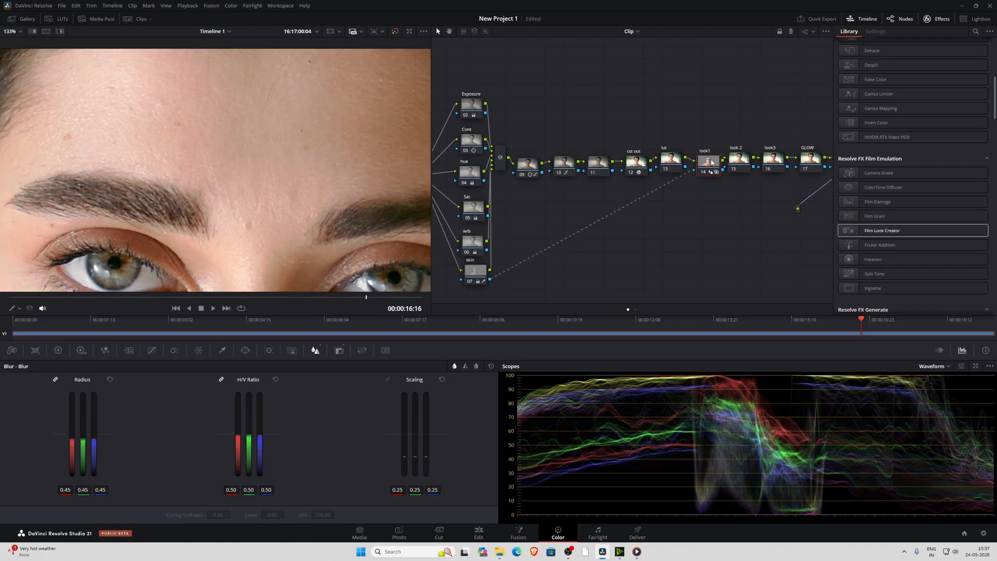
click(709, 163)
key(ctrl+d)
key(ctrl+d)
key(ctrl+d)
key(ctrl+d)
key(ctrl+d)
key(ctrl+d)
key(shift+z)
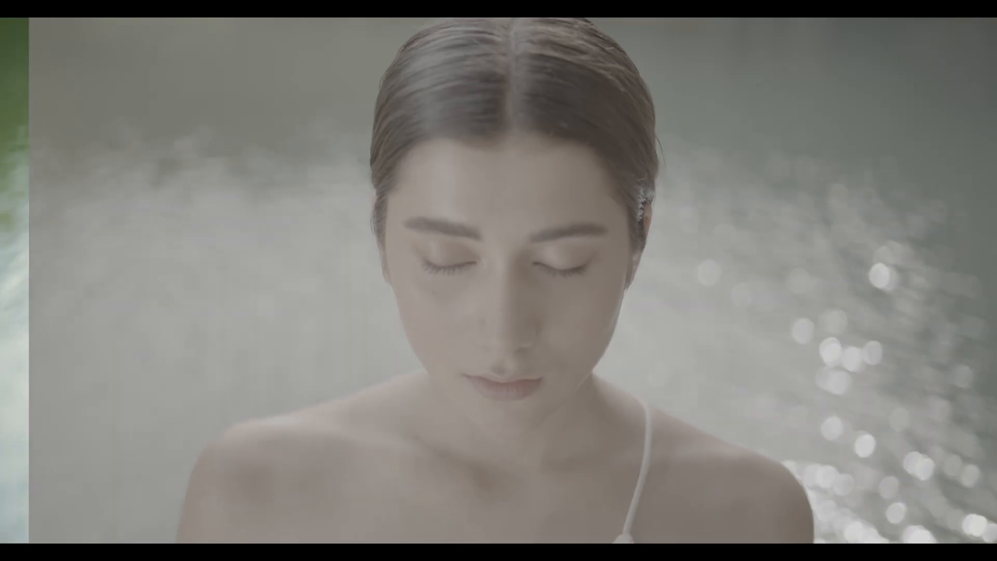